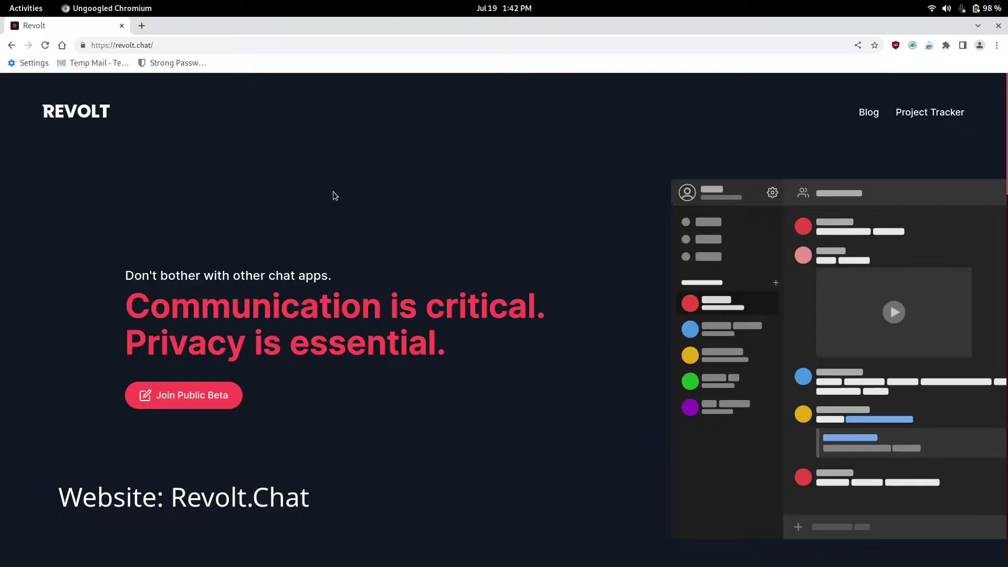
Join the Revolt public beta, accept the ground rules, and open the form for creating a new account.
{"action": "left_click", "coordinate": [195, 394]}
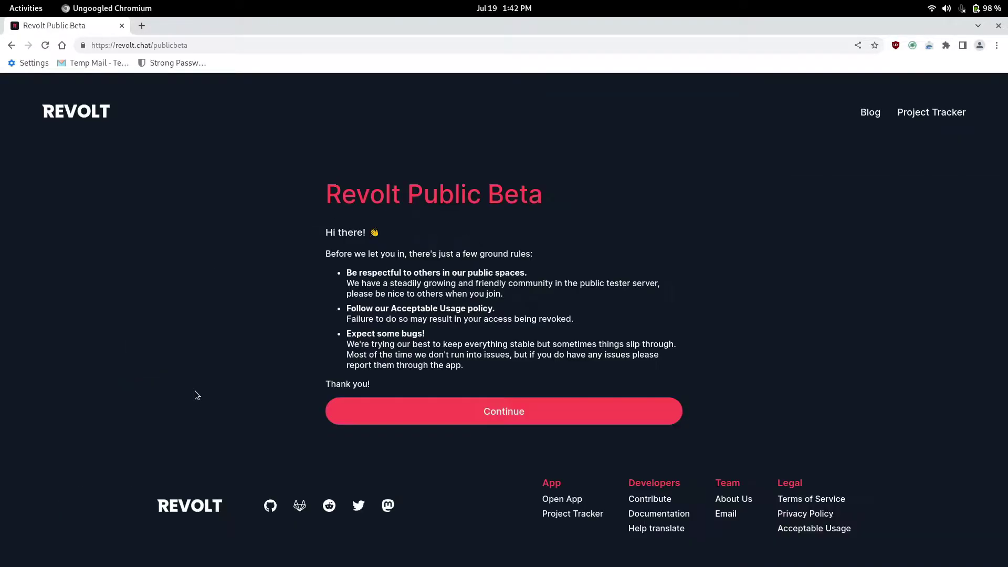
{"action": "left_click", "coordinate": [501, 402]}
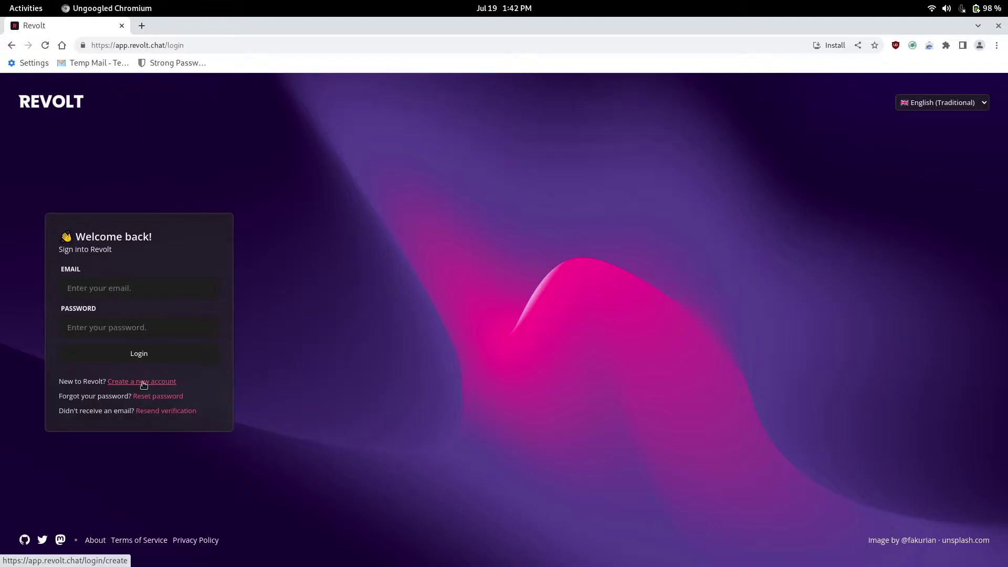
{"action": "left_click", "coordinate": [143, 382]}
{"action": "left_click", "coordinate": [122, 304]}
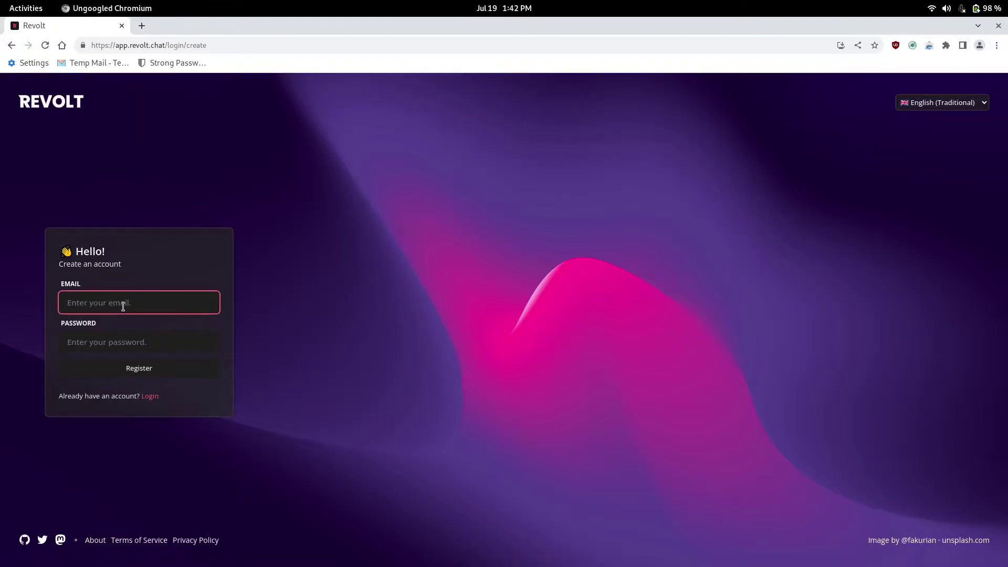
{"action": "left_click", "coordinate": [118, 339]}
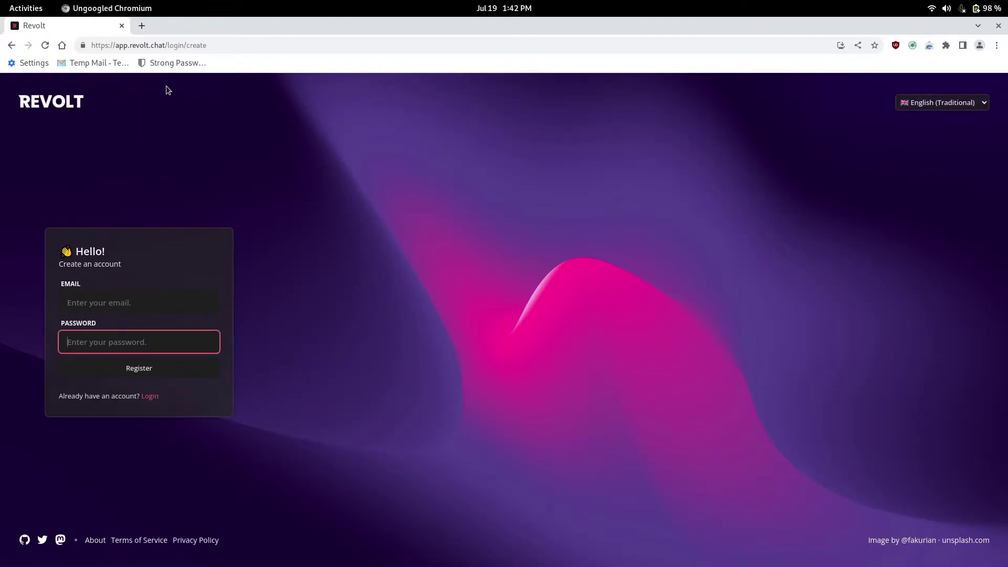
Open the bookmarked Temp Mail site and the Bitwarden password generator, each in its own new browser tab.
{"action": "left_click", "coordinate": [142, 26]}
{"action": "left_click", "coordinate": [110, 62]}
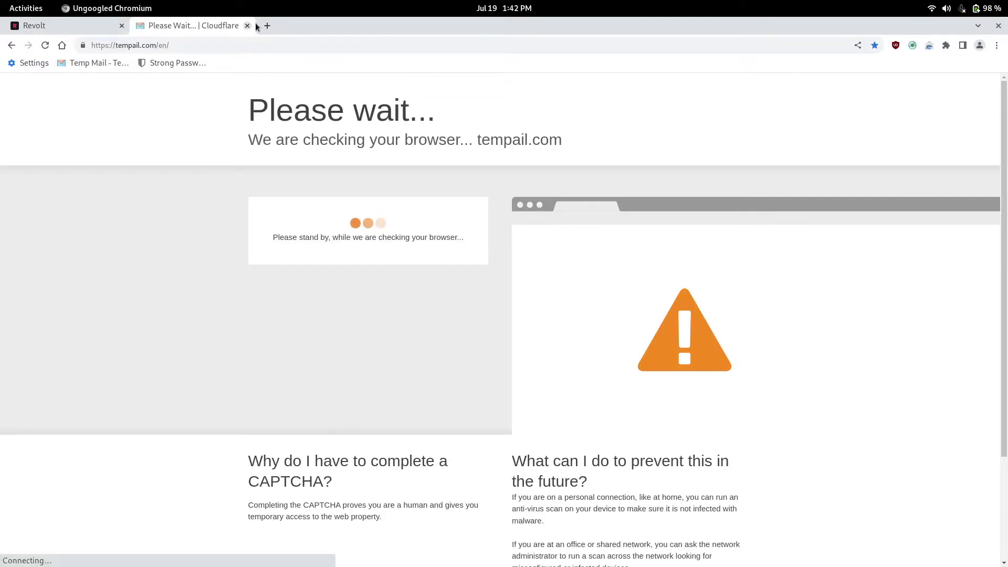
{"action": "key", "text": "ctrl+t"}
{"action": "left_click", "coordinate": [181, 67]}
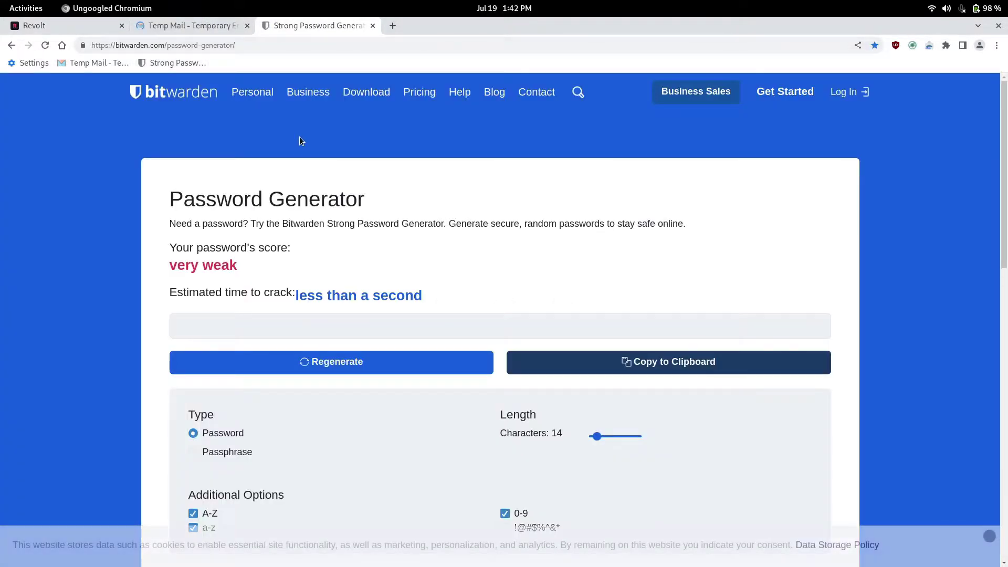
Copy the generated password from Bitwarden and paste it into the password field of Revolt's registration form.
{"action": "left_click", "coordinate": [562, 355]}
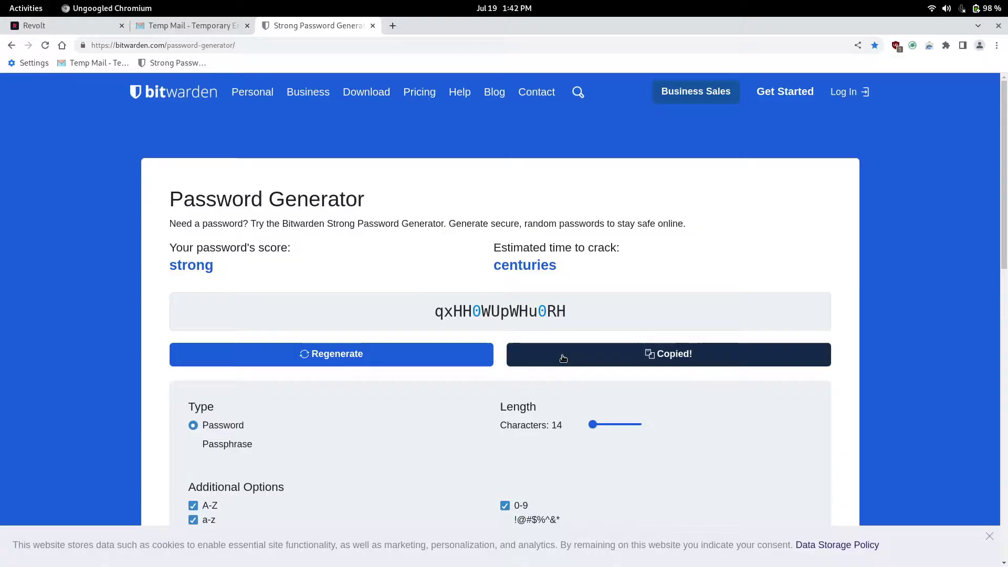
{"action": "left_click", "coordinate": [72, 27]}
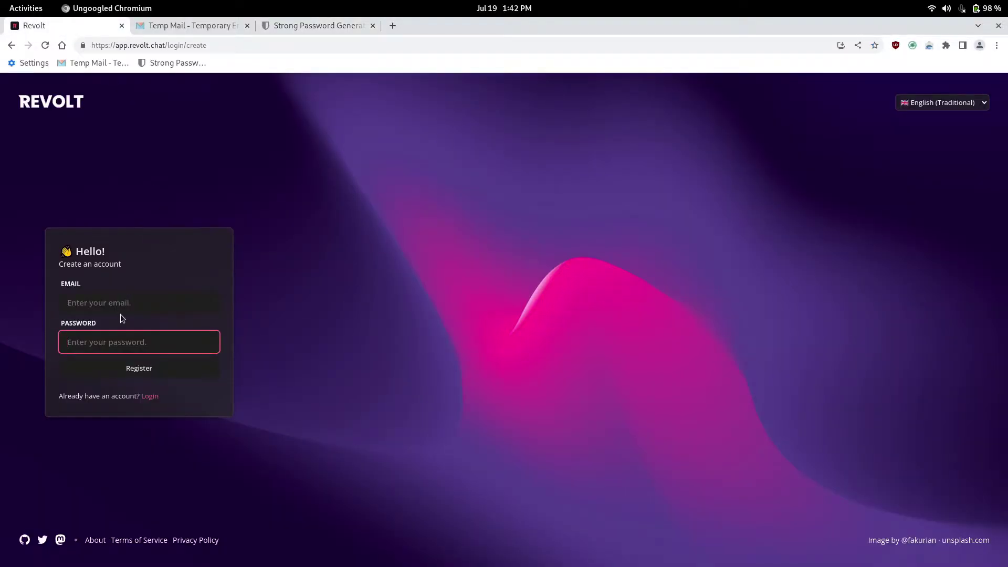
{"action": "key", "text": "ctrl+v"}
Copy the temporary email address from Tempail into the registration form's email field and submit the registration.
{"action": "left_click", "coordinate": [189, 25]}
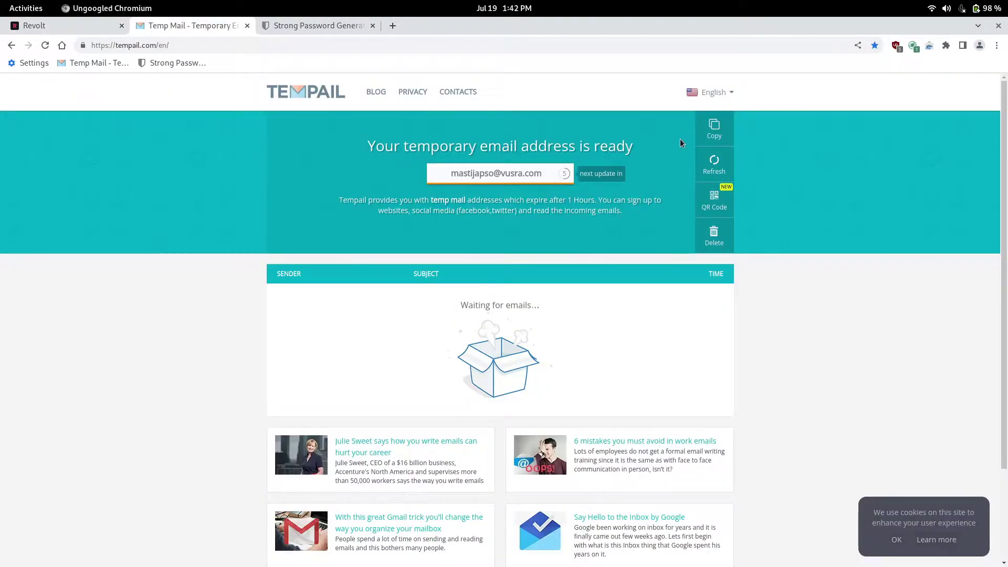
{"action": "left_click", "coordinate": [713, 129]}
{"action": "left_click", "coordinate": [89, 29]}
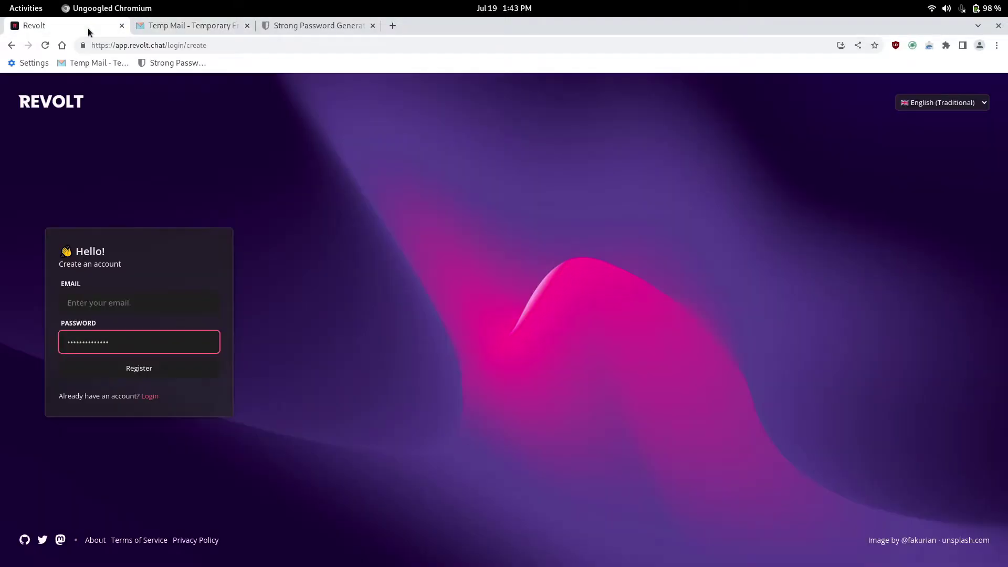
{"action": "left_click", "coordinate": [157, 310]}
{"action": "key", "text": "ctrl+v"}
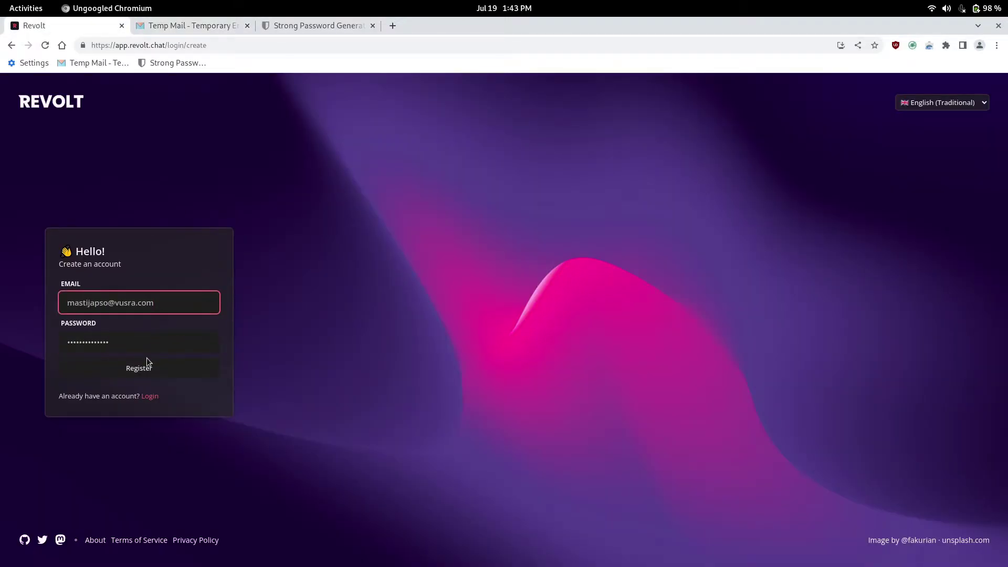
{"action": "left_click", "coordinate": [142, 370]}
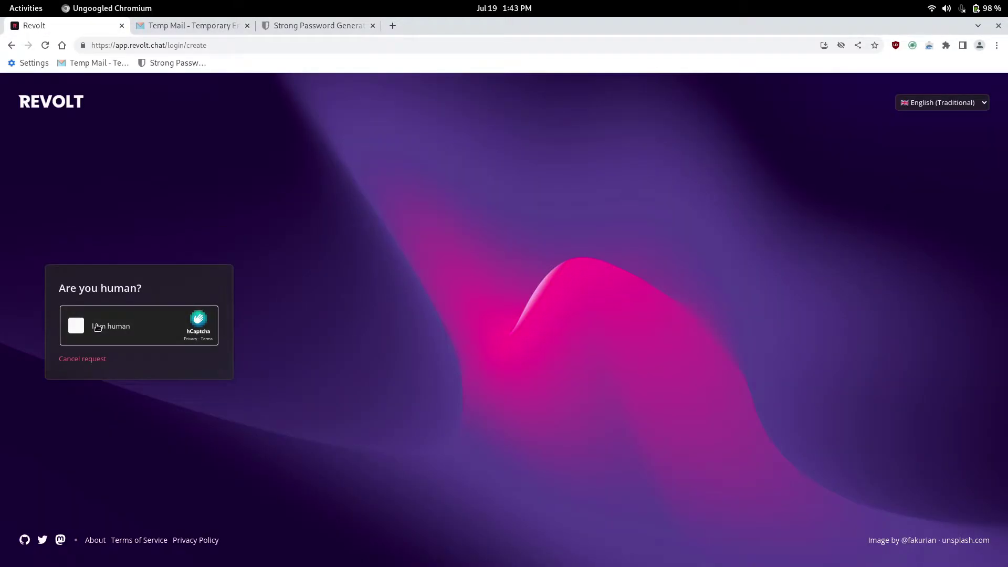
Complete the registration's hCaptcha check by selecting bedroom images in both rounds and submitting them for verification.
{"action": "left_click", "coordinate": [97, 326]}
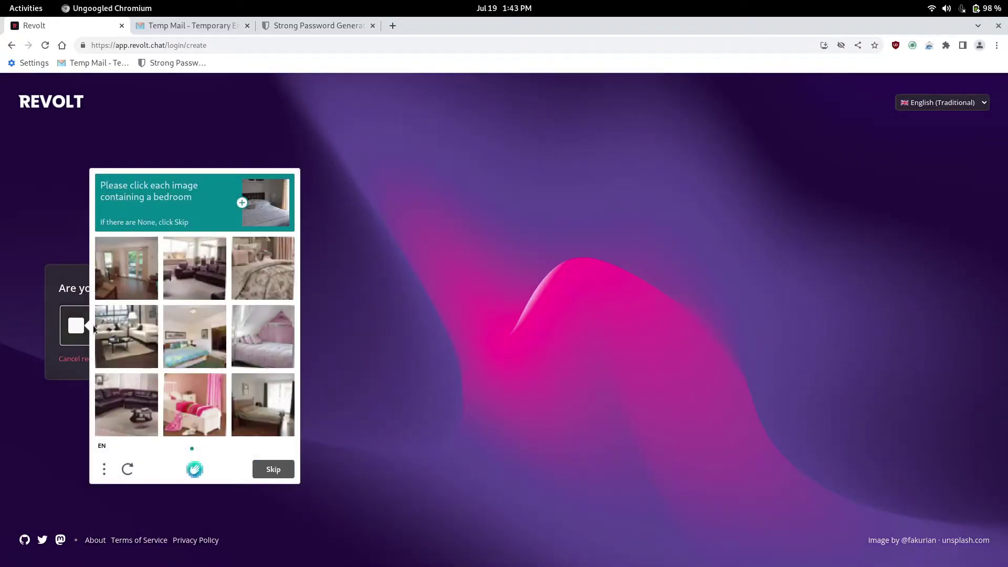
{"action": "left_click", "coordinate": [267, 342]}
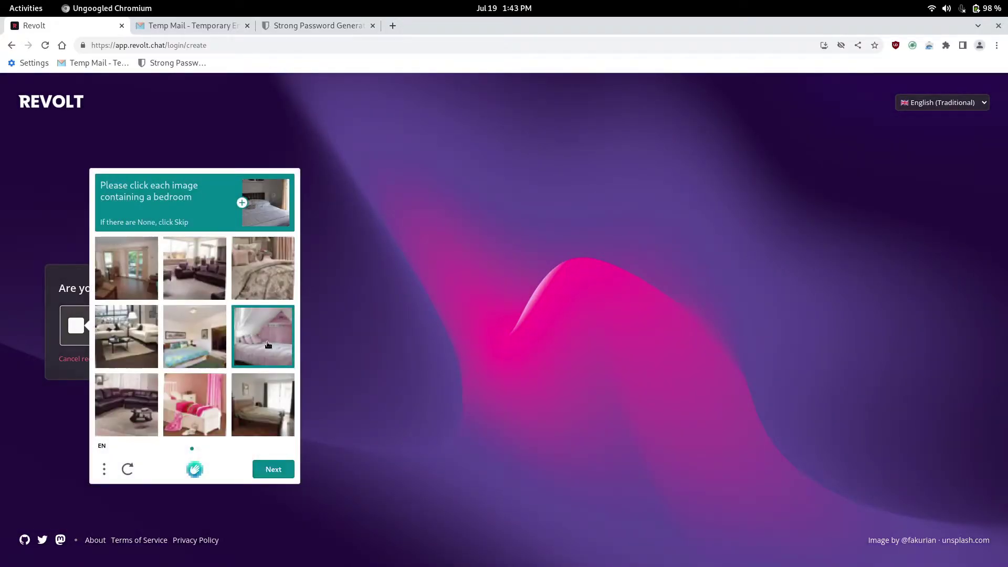
{"action": "left_click", "coordinate": [223, 343]}
{"action": "left_click", "coordinate": [239, 265]}
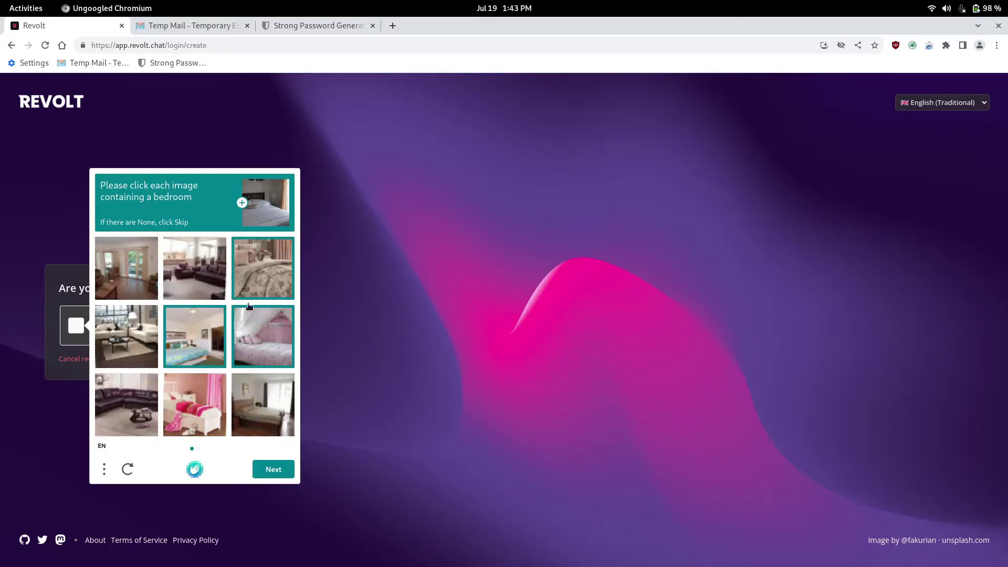
{"action": "left_click", "coordinate": [262, 479]}
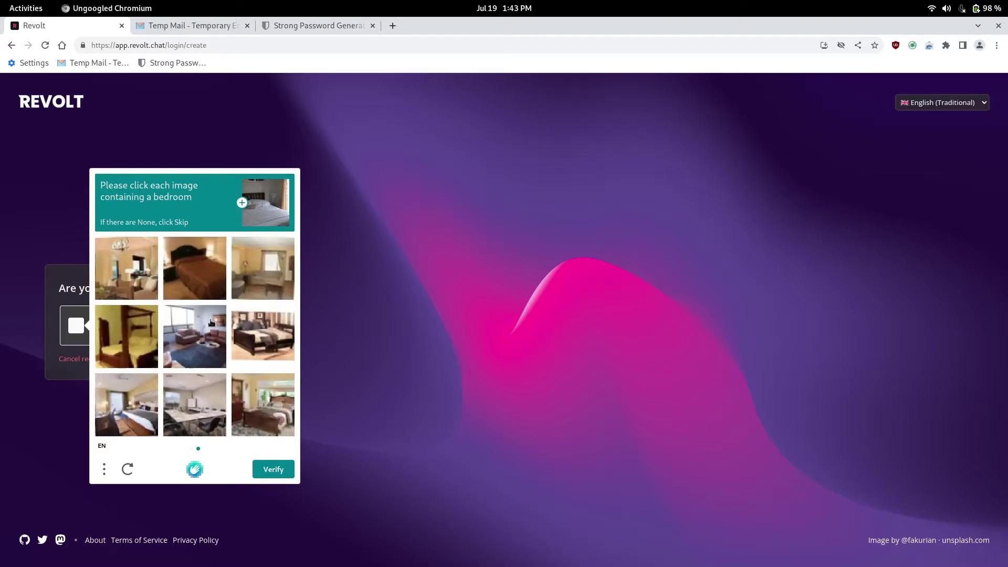
{"action": "left_click", "coordinate": [197, 290]}
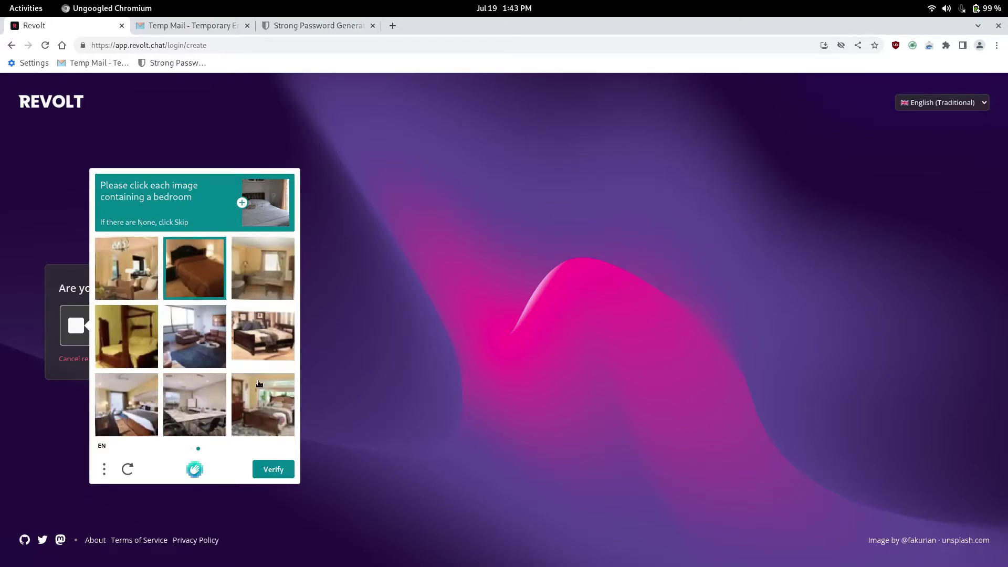
{"action": "left_click", "coordinate": [265, 357]}
{"action": "left_click", "coordinate": [263, 394]}
{"action": "left_click", "coordinate": [131, 423]}
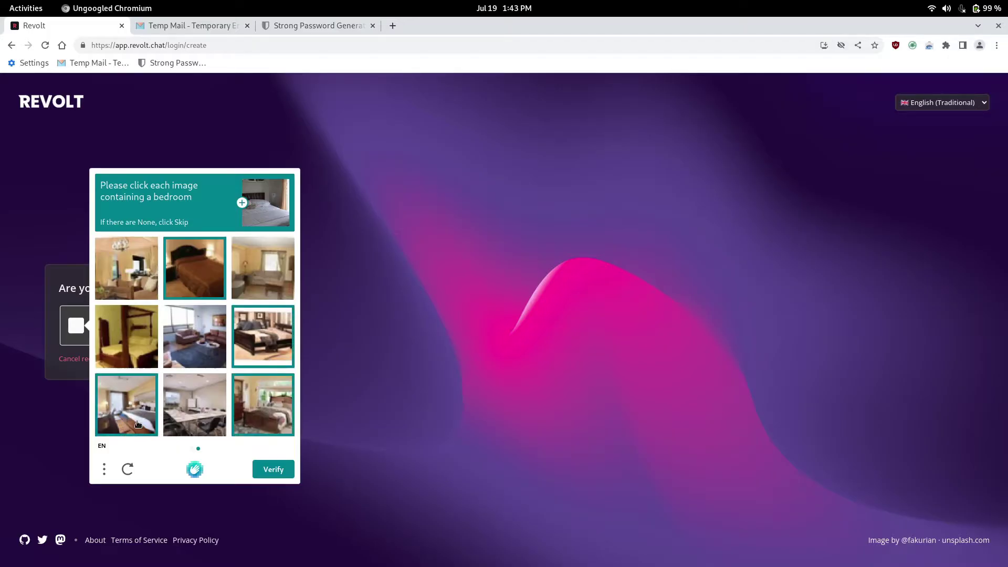
{"action": "left_click", "coordinate": [272, 468]}
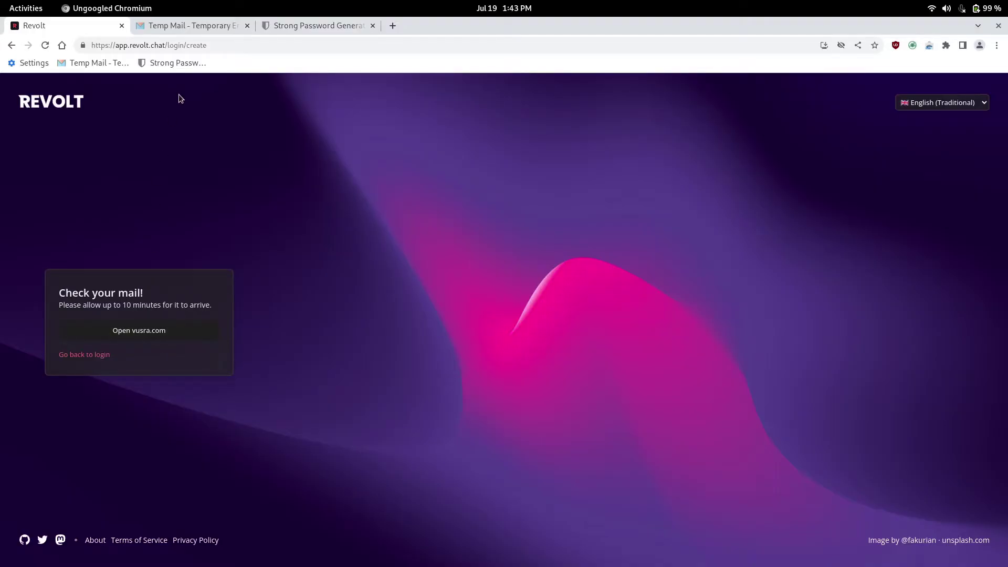
Refresh the Tempail inbox and open the email "Verify your Revolt account.".
{"action": "left_click", "coordinate": [190, 30]}
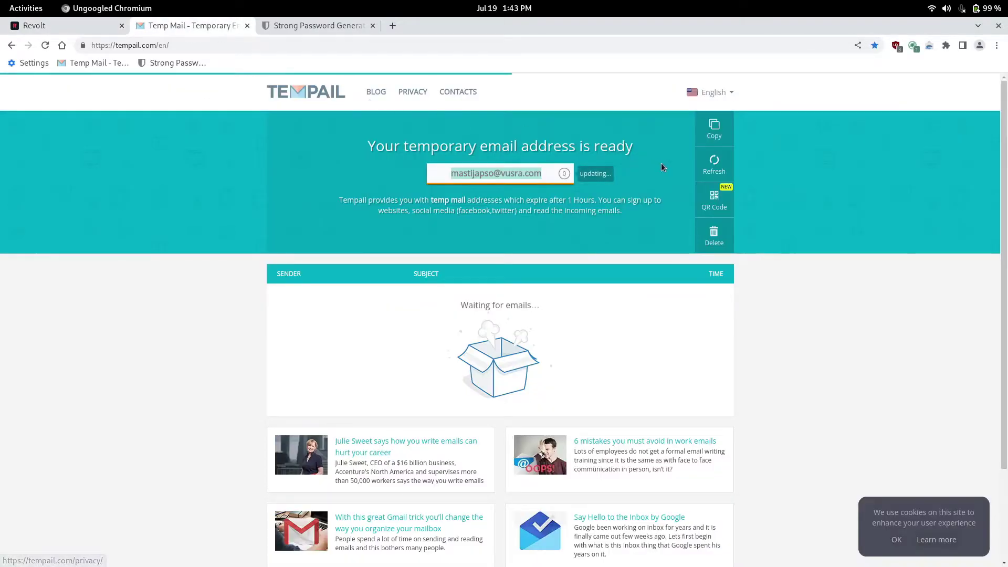
{"action": "left_click", "coordinate": [702, 162]}
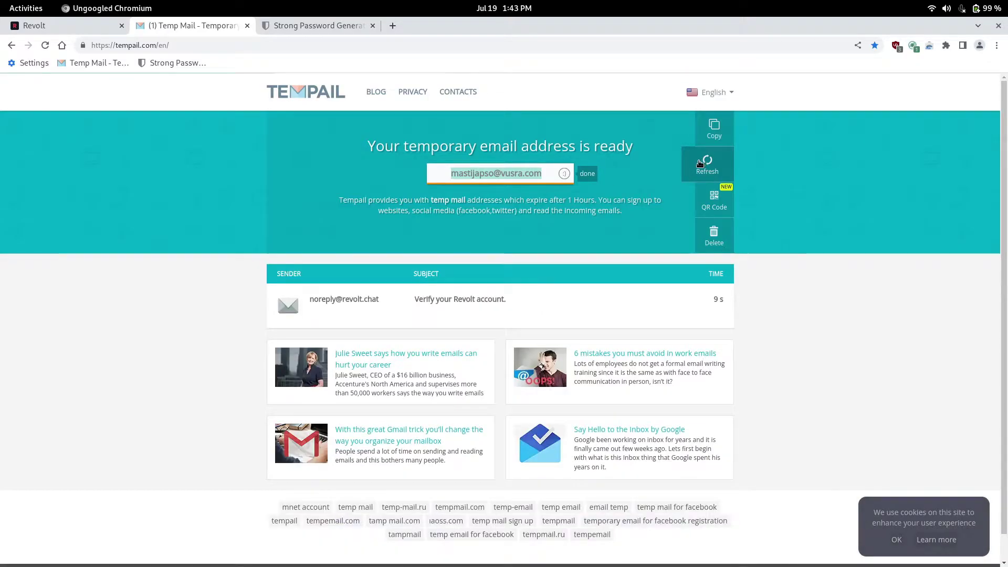
{"action": "left_click", "coordinate": [486, 301]}
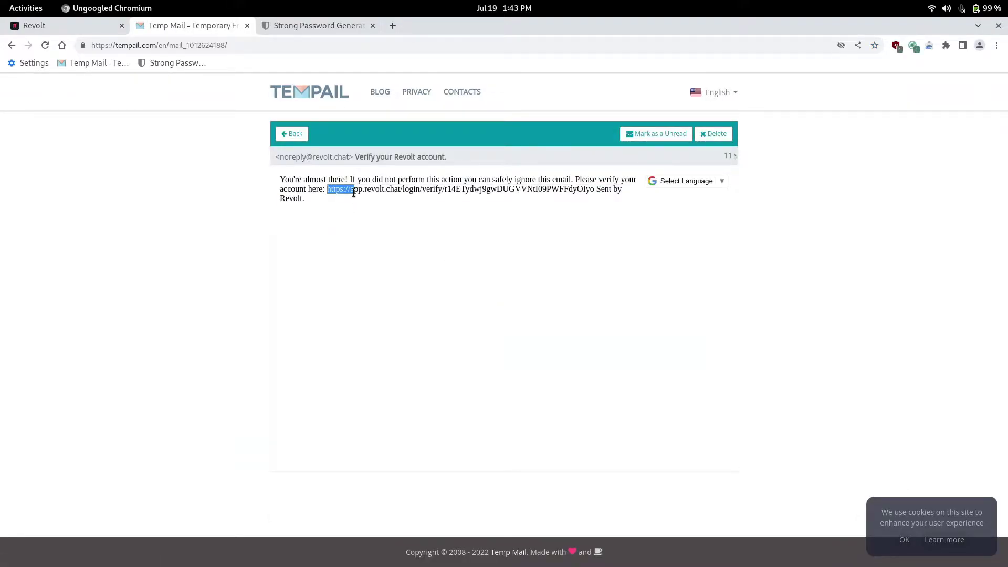
Copy the account verification link from the email and load it in the Revolt browser tab.
{"action": "left_click_drag", "start_coordinate": [354, 192], "coordinate": [595, 192]}
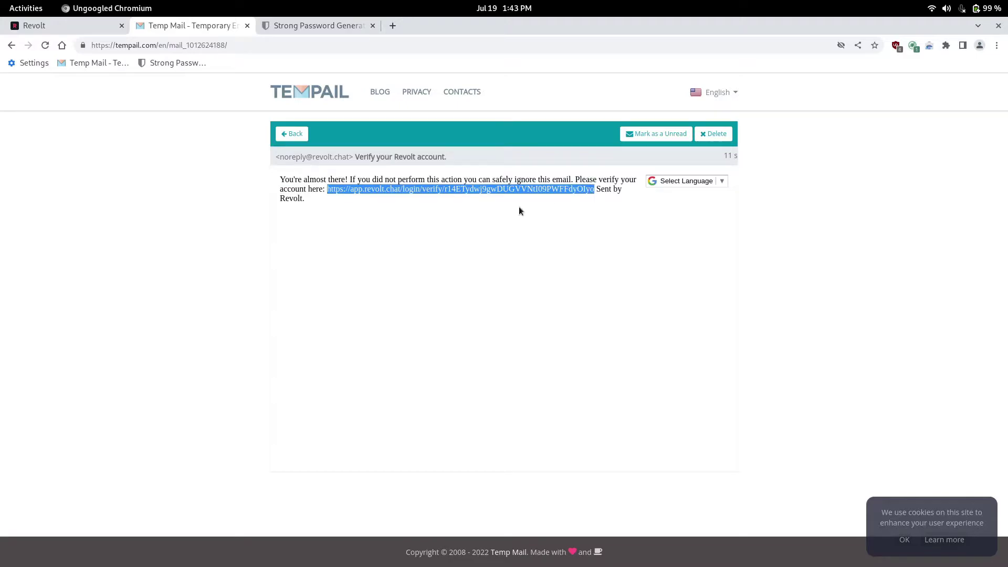
{"action": "left_click", "coordinate": [101, 32]}
{"action": "left_click", "coordinate": [121, 46]}
{"action": "key", "text": "ctrl+v"}
{"action": "key", "text": "Return"}
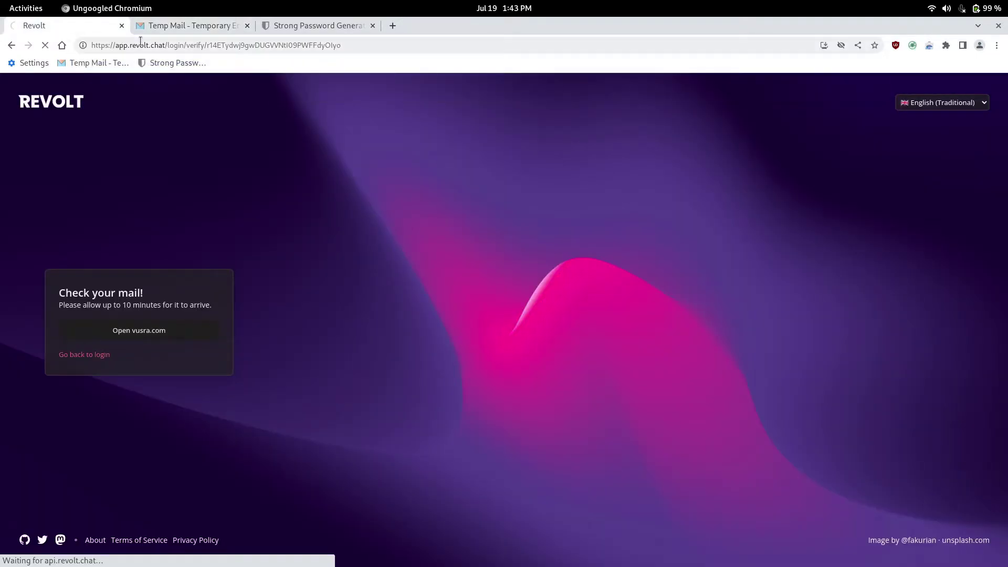
Copy the temporary email address from the Tempail main page and paste it into Revolt's login email field.
{"action": "left_click", "coordinate": [173, 25]}
{"action": "left_click", "coordinate": [339, 94]}
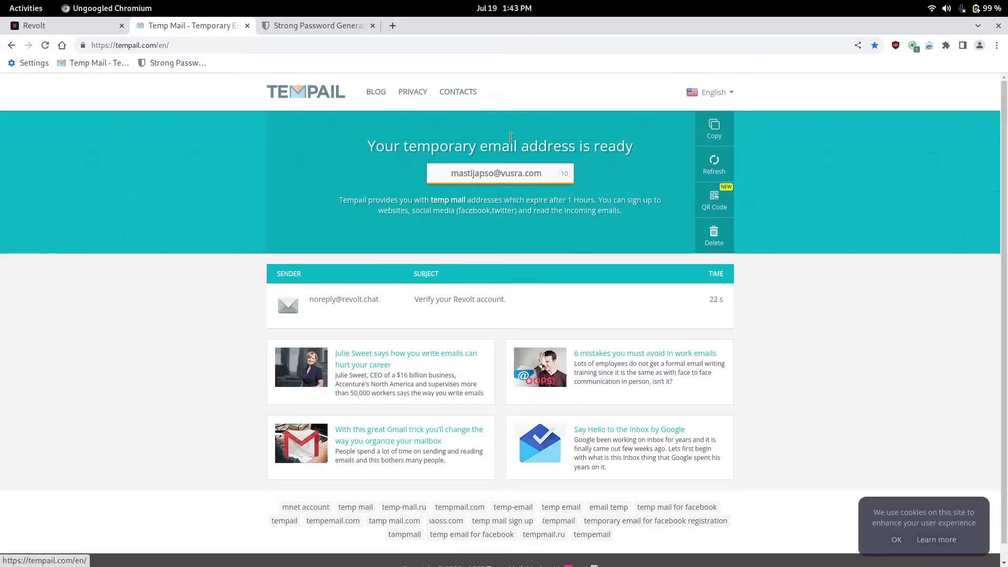
{"action": "left_click", "coordinate": [700, 138]}
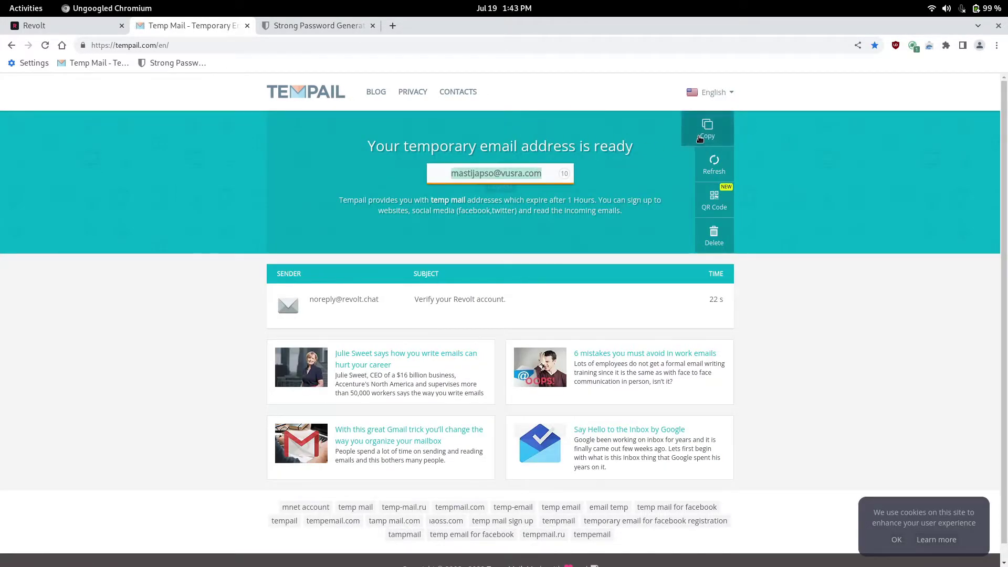
{"action": "left_click", "coordinate": [51, 27]}
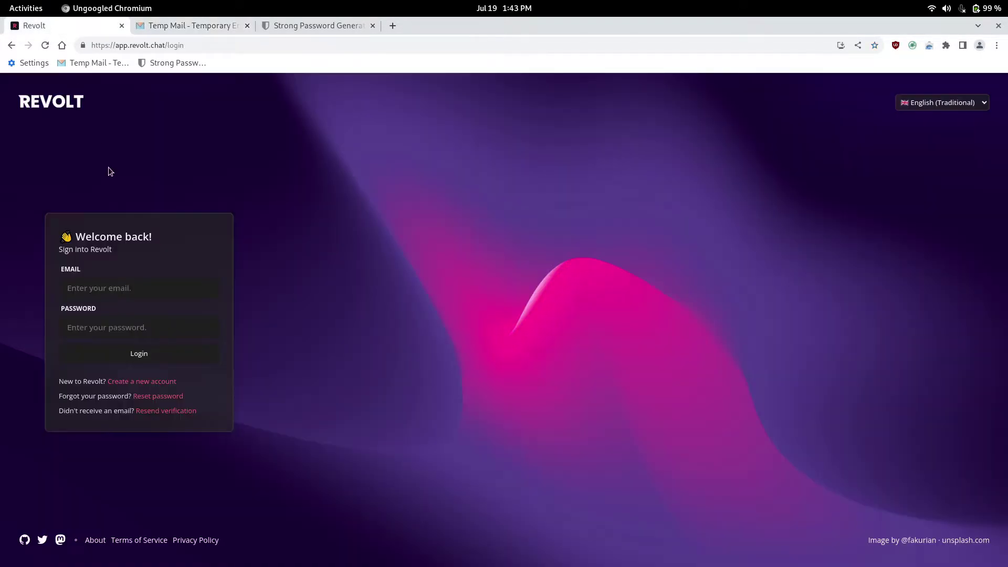
{"action": "left_click", "coordinate": [128, 290]}
{"action": "key", "text": "ctrl+v"}
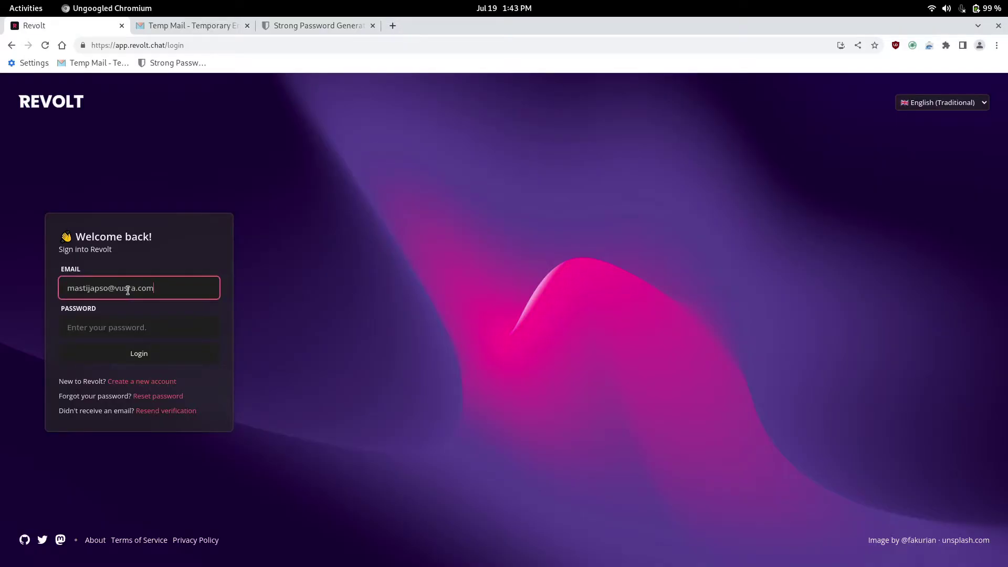
Copy the same generated password from Bitwarden, paste it into Revolt's login password field, and submit the login.
{"action": "left_click", "coordinate": [320, 25]}
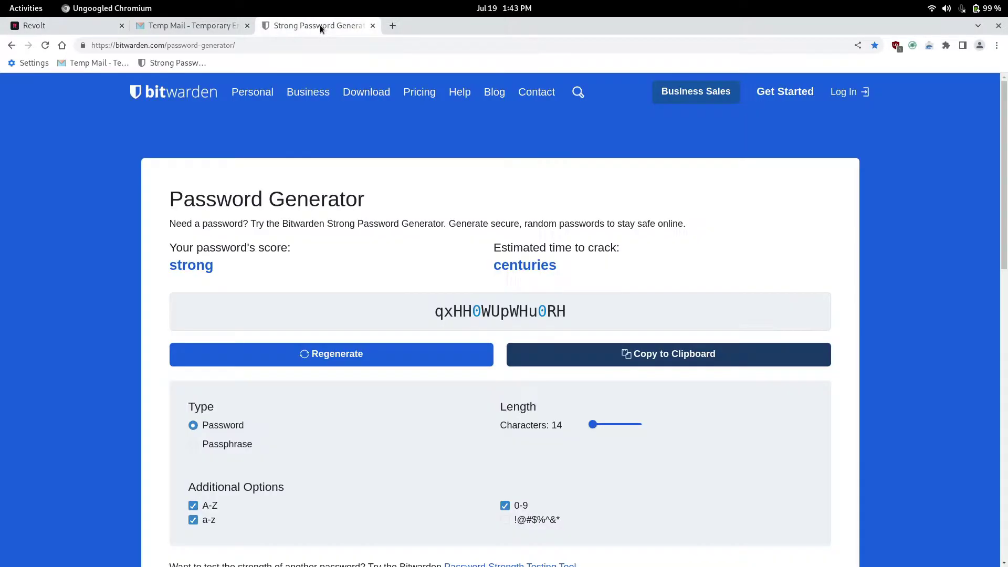
{"action": "left_click", "coordinate": [582, 348]}
{"action": "left_click", "coordinate": [79, 29]}
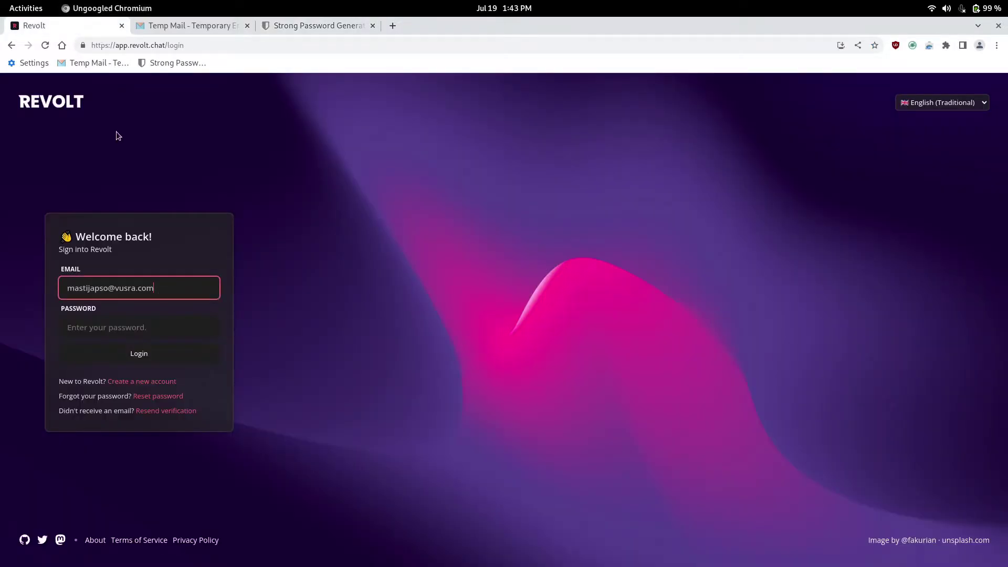
{"action": "left_click", "coordinate": [150, 327]}
{"action": "key", "text": "ctrl+v"}
{"action": "left_click", "coordinate": [153, 356]}
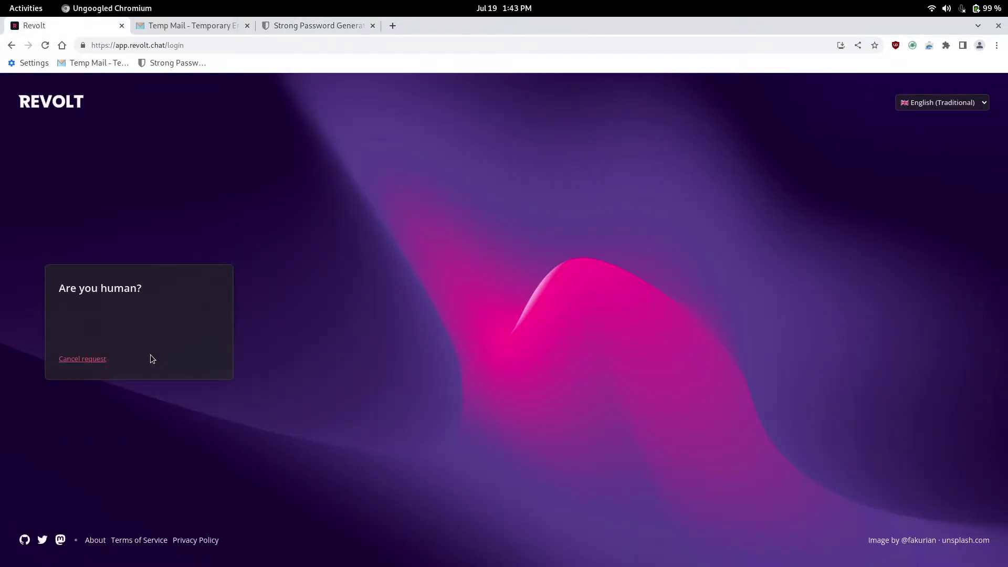
Complete the hCaptcha human check for the login by choosing the bedroom images in both rounds and submitting them.
{"action": "left_click", "coordinate": [137, 335]}
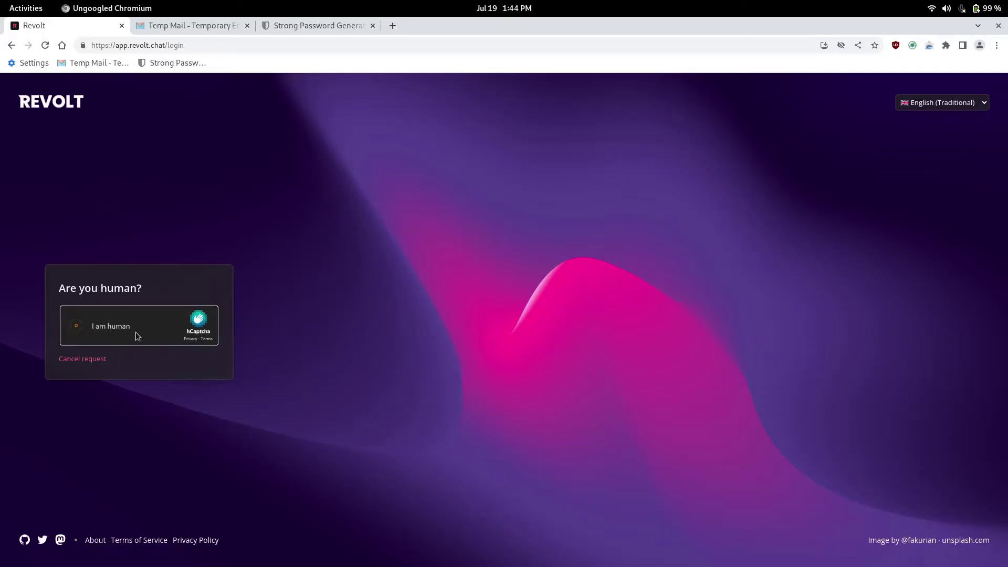
{"action": "left_click", "coordinate": [174, 292]}
{"action": "left_click", "coordinate": [147, 290]}
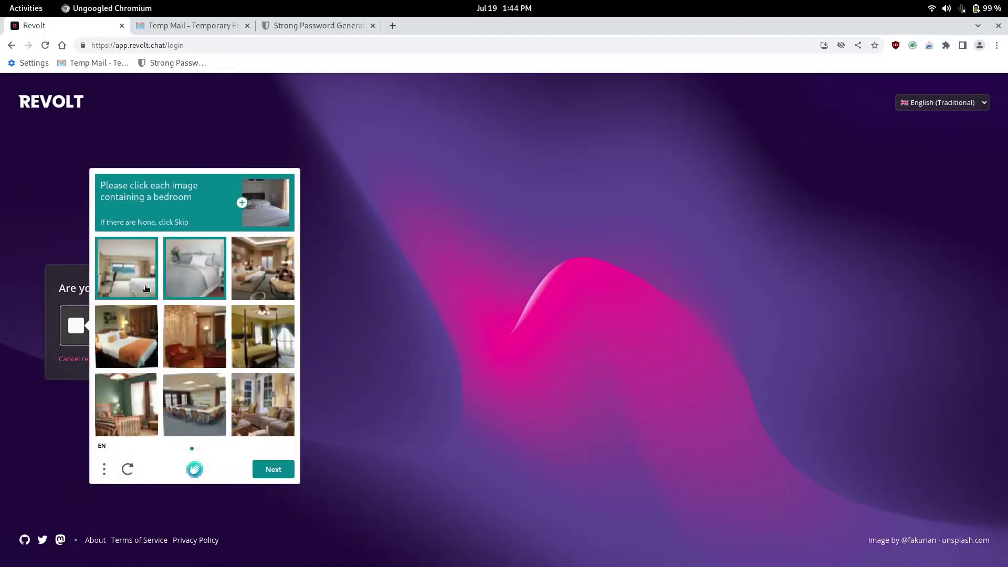
{"action": "left_click", "coordinate": [140, 340]}
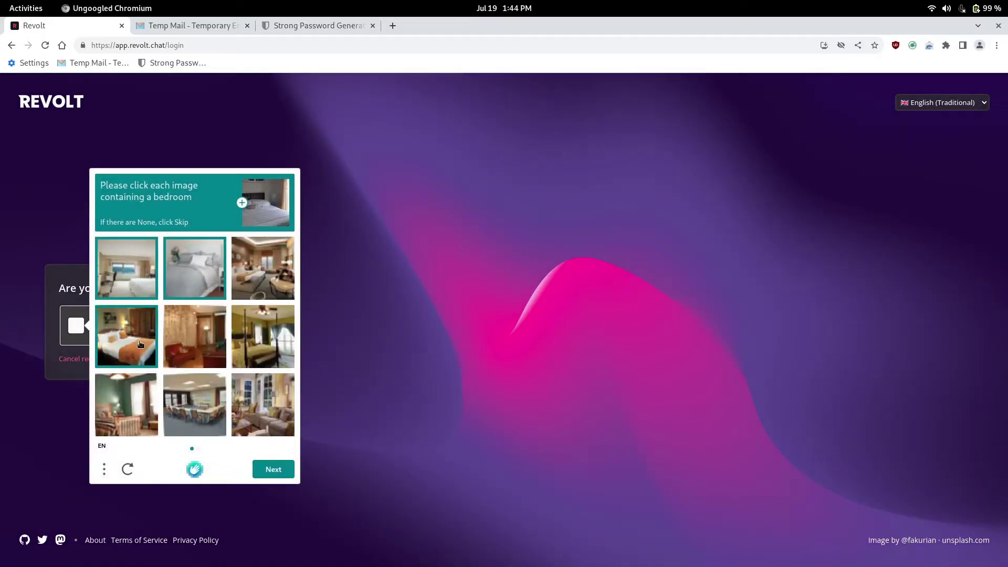
{"action": "left_click", "coordinate": [273, 350]}
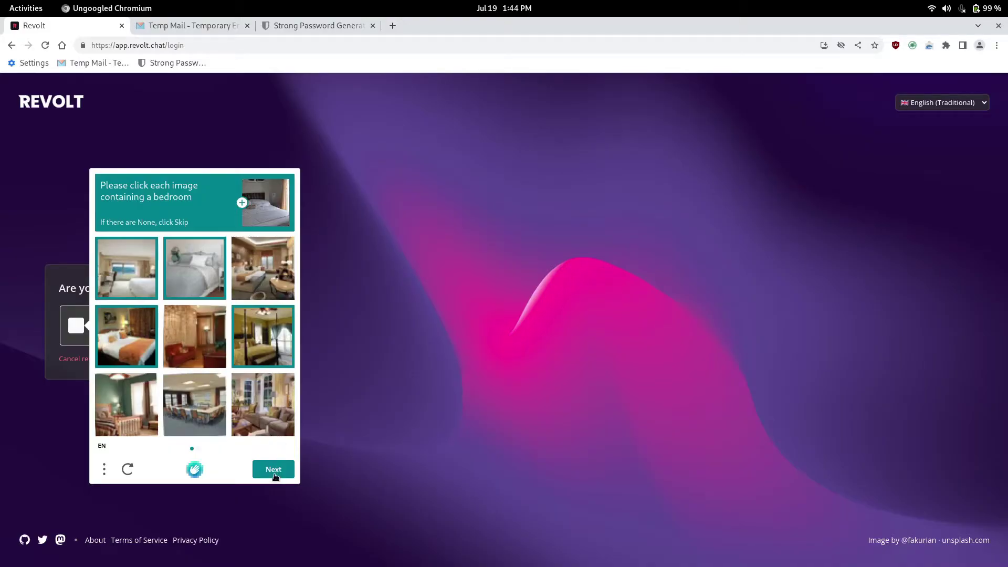
{"action": "left_click", "coordinate": [274, 469]}
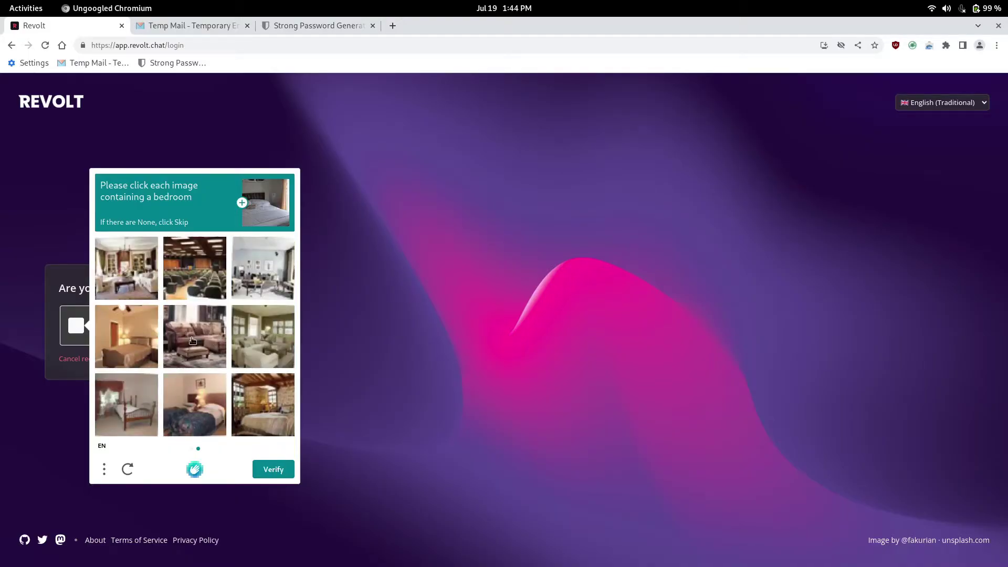
{"action": "left_click", "coordinate": [182, 408]}
{"action": "left_click", "coordinate": [244, 420]}
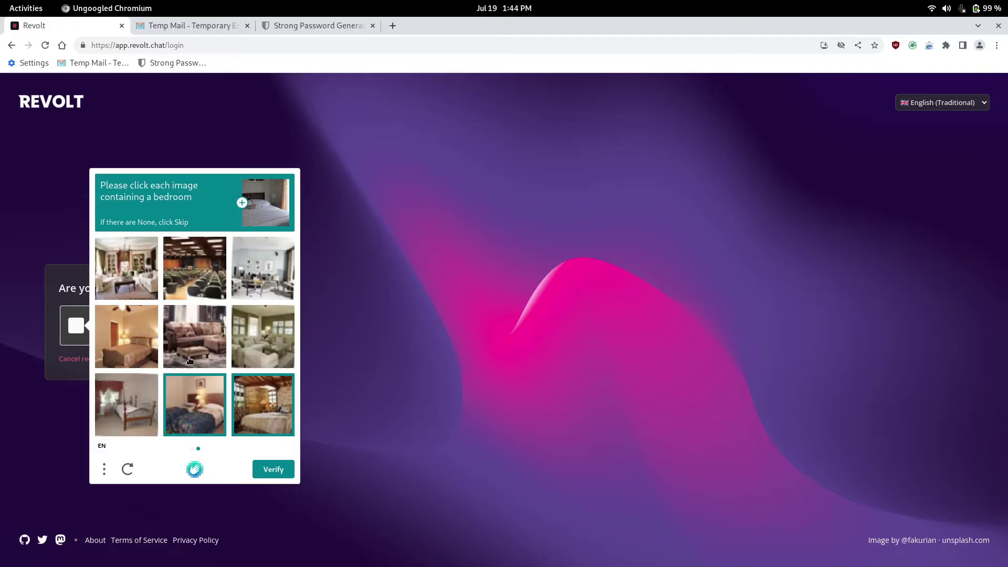
{"action": "left_click", "coordinate": [150, 346]}
{"action": "left_click", "coordinate": [268, 470]}
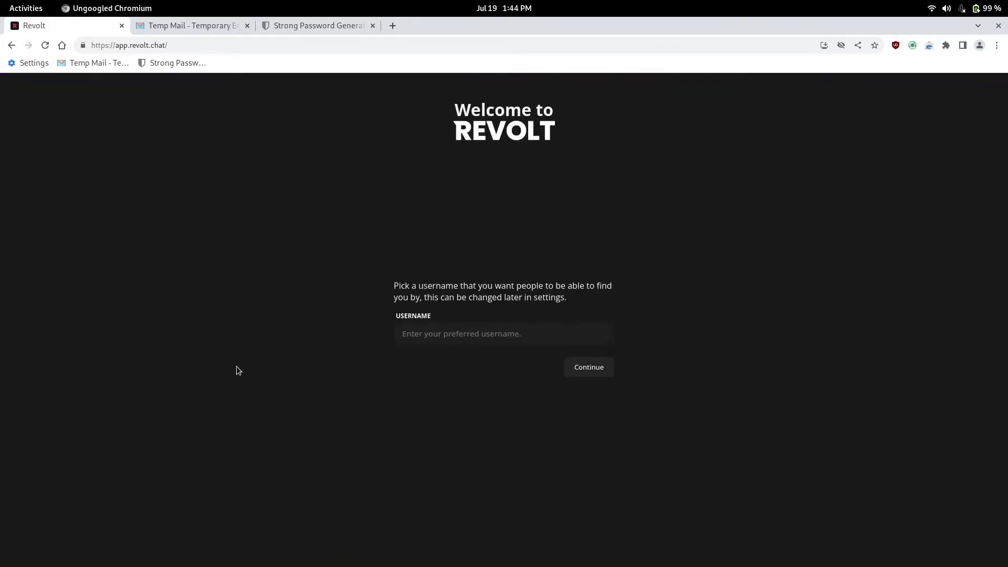
Set the new account's username to testvideo and continue to the home page.
{"action": "left_click", "coordinate": [462, 334]}
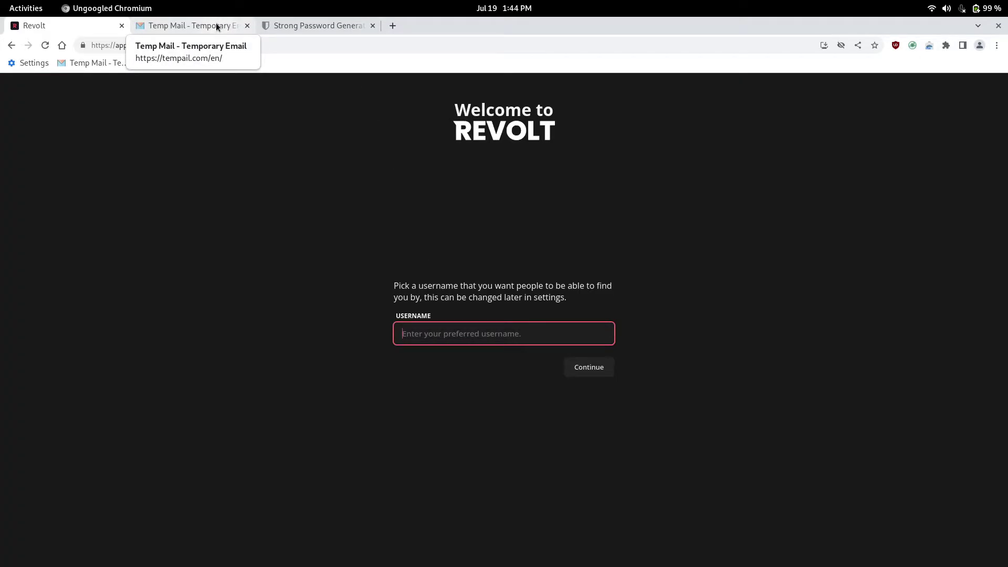
{"action": "type", "text": "testvideo"}
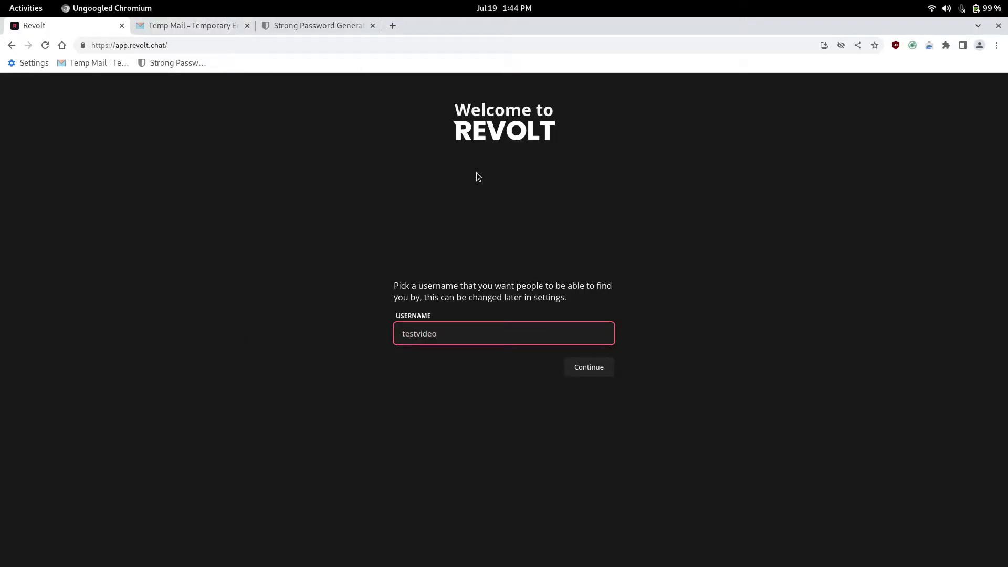
{"action": "left_click", "coordinate": [600, 374]}
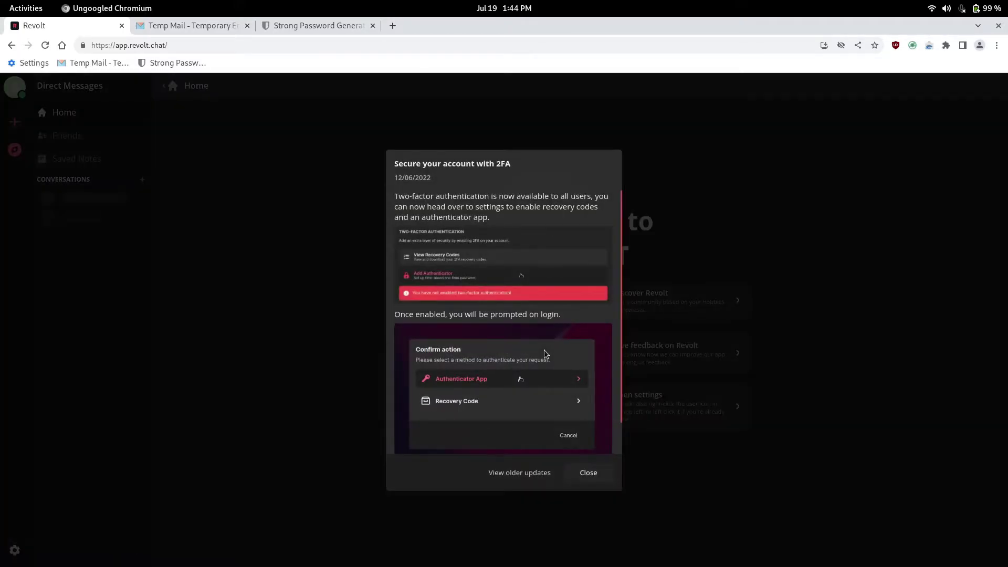
Read through the "Secure your account with 2FA" announcement and dismiss it.
{"action": "scroll", "coordinate": [538, 340], "scroll_direction": "down", "scroll_amount": 1}
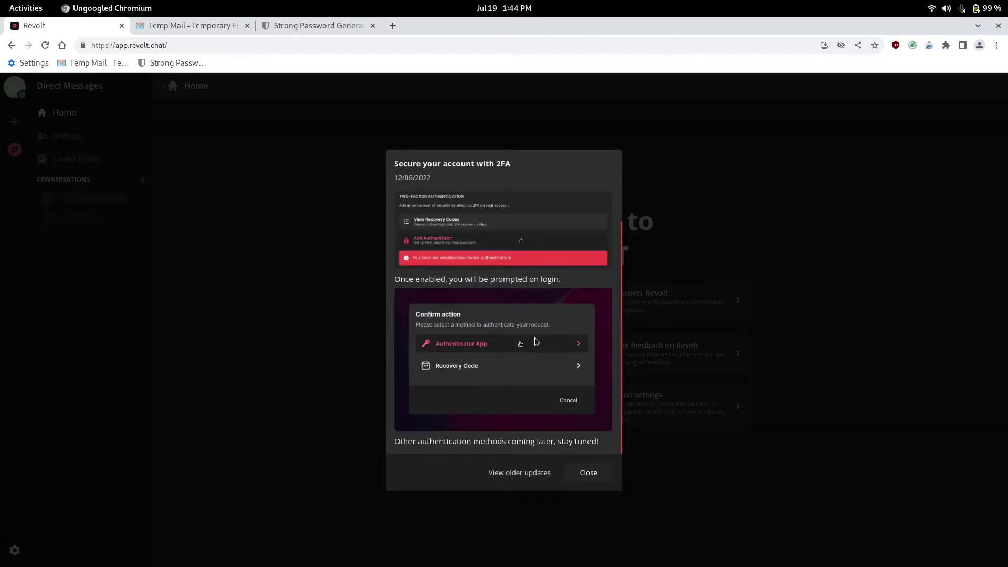
{"action": "scroll", "coordinate": [537, 342], "scroll_direction": "up", "scroll_amount": 1}
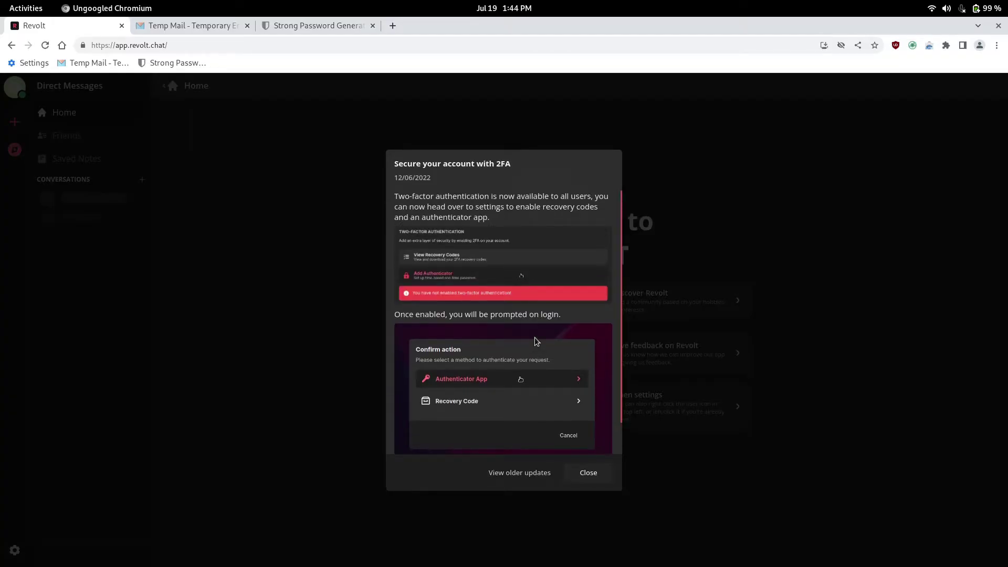
{"action": "scroll", "coordinate": [536, 342], "scroll_direction": "down", "scroll_amount": 1}
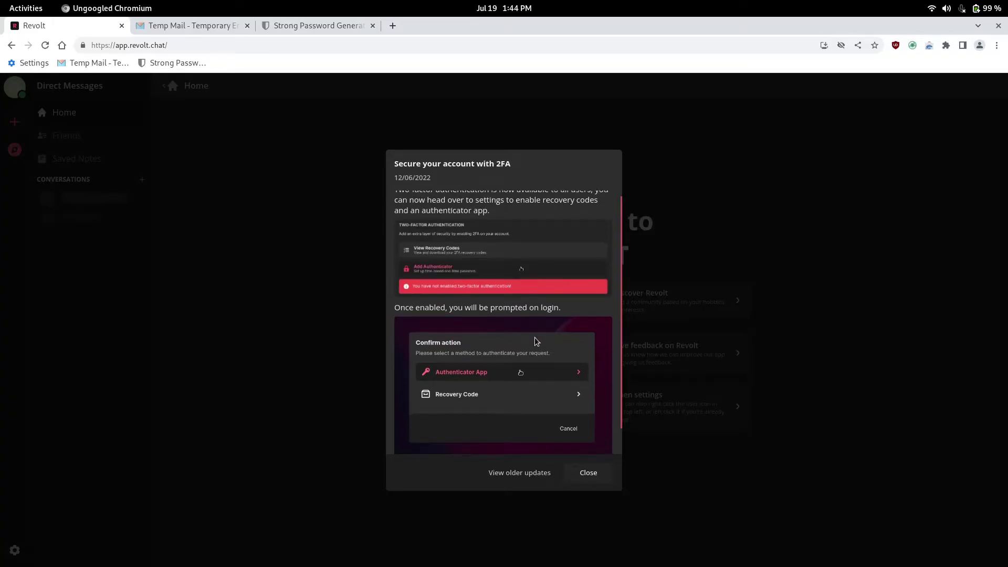
{"action": "scroll", "coordinate": [537, 342], "scroll_direction": "up", "scroll_amount": 1}
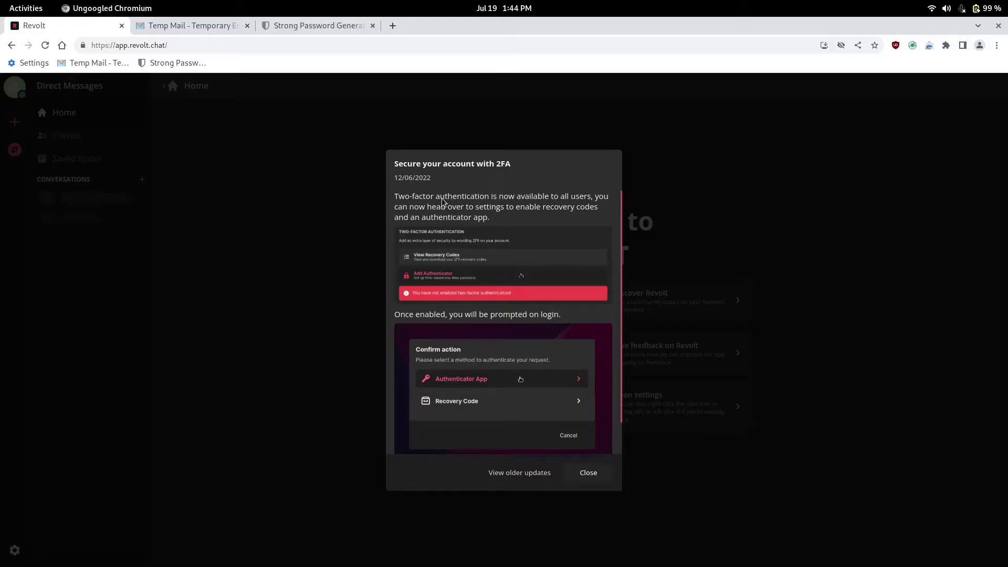
{"action": "scroll", "coordinate": [539, 358], "scroll_direction": "down", "scroll_amount": 1}
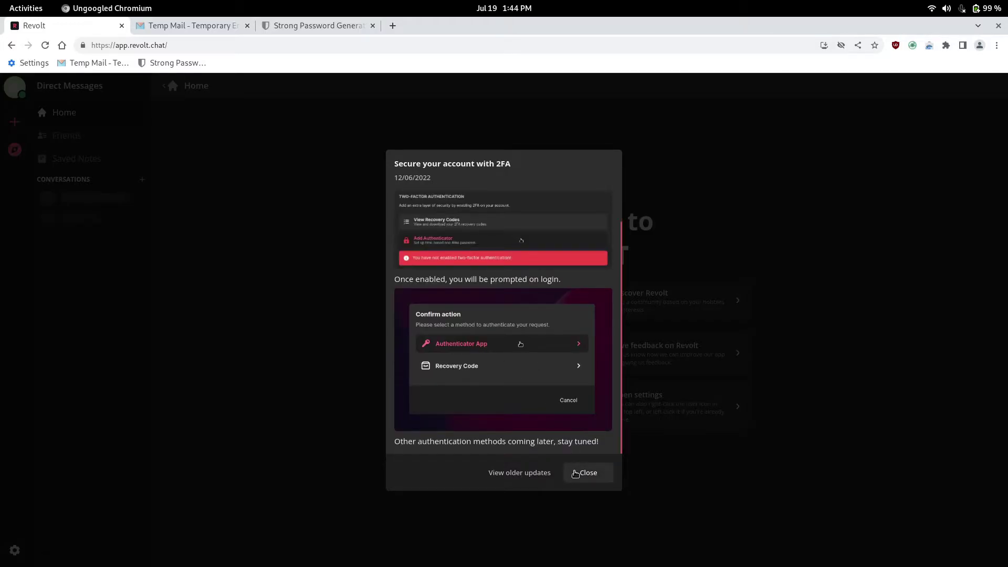
{"action": "left_click", "coordinate": [577, 475]}
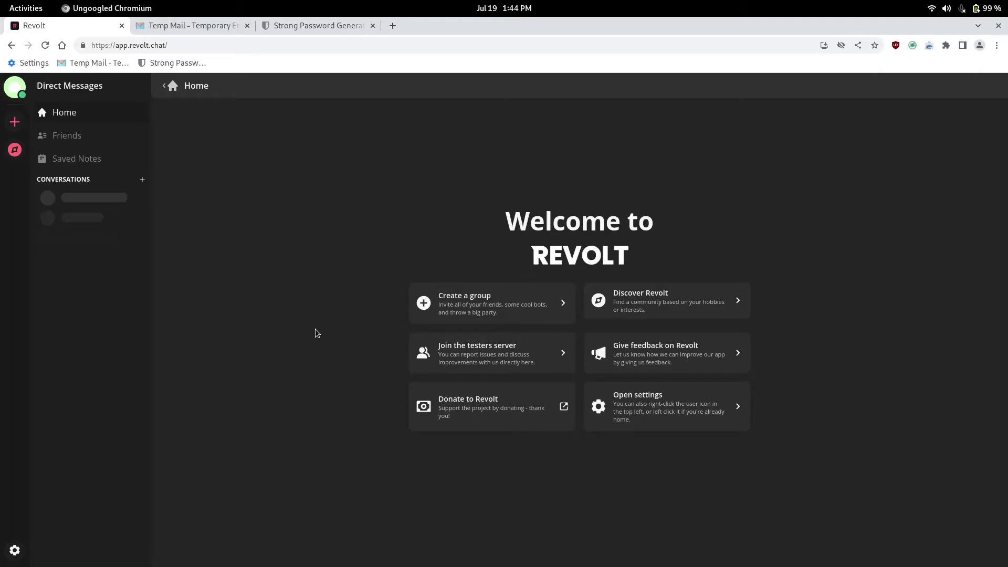
Start adding an authenticator in the account settings and confirm the action with the account password.
{"action": "left_click", "coordinate": [14, 551]}
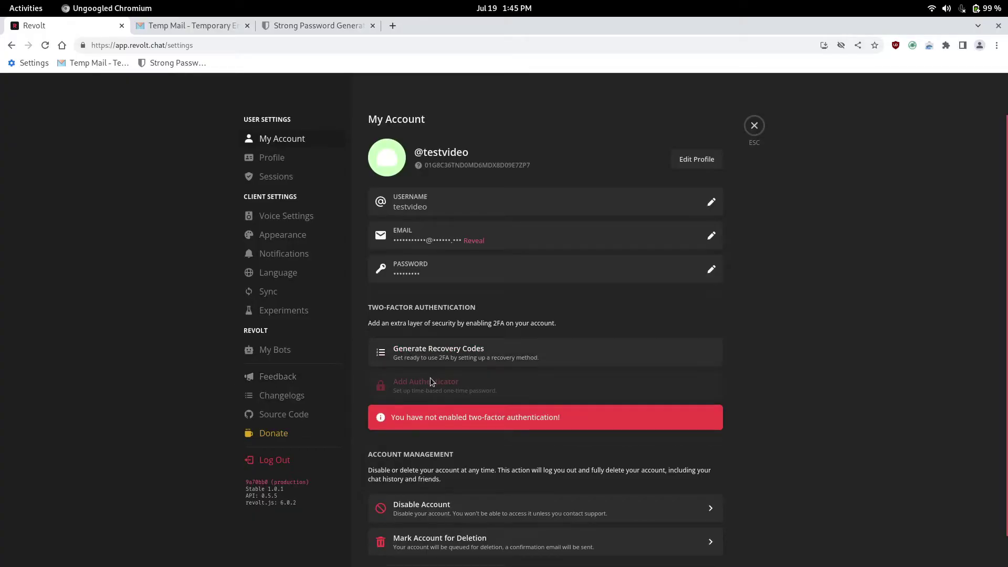
{"action": "left_click", "coordinate": [430, 386]}
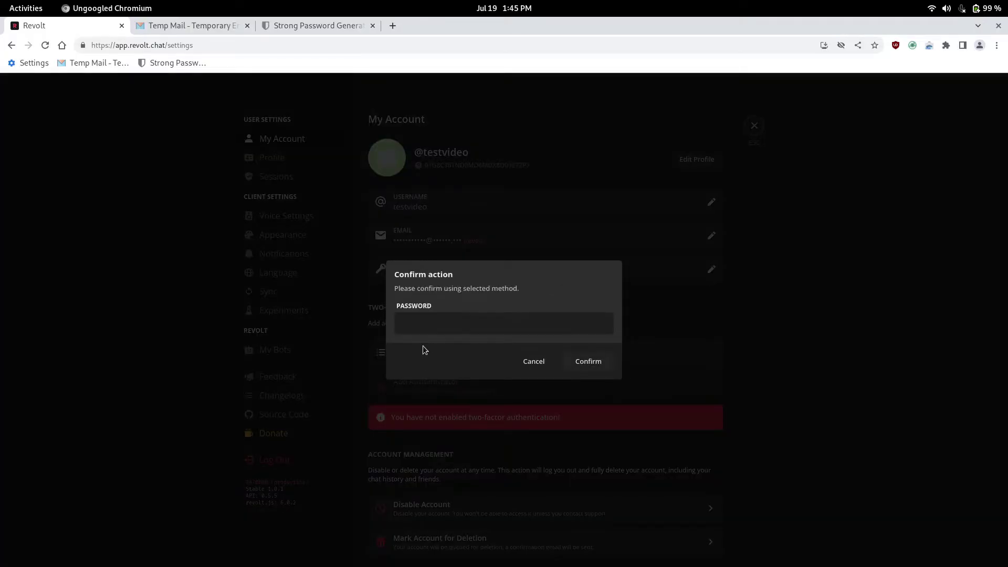
{"action": "left_click", "coordinate": [472, 322]}
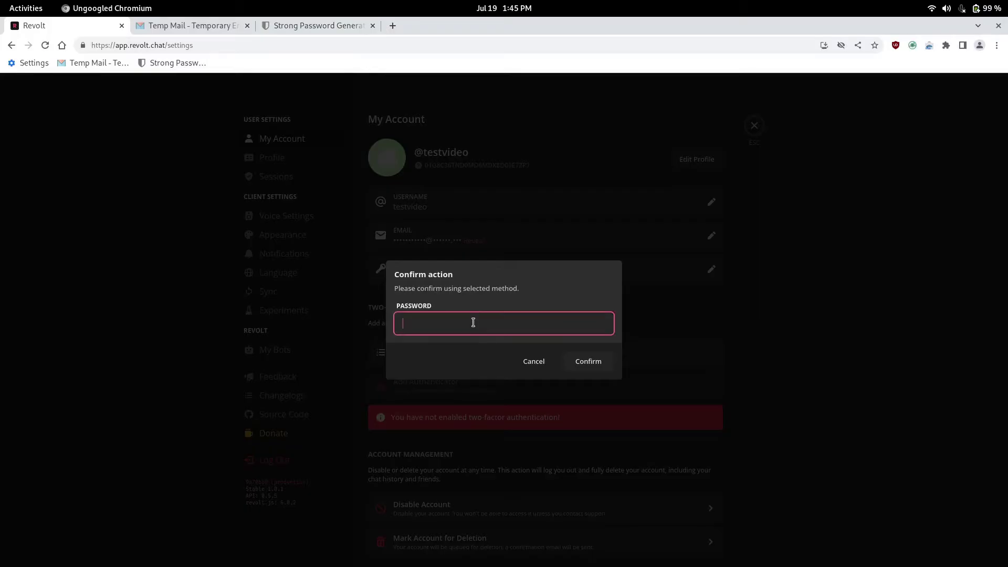
{"action": "key", "text": "ctrl+v"}
{"action": "left_click", "coordinate": [580, 361]}
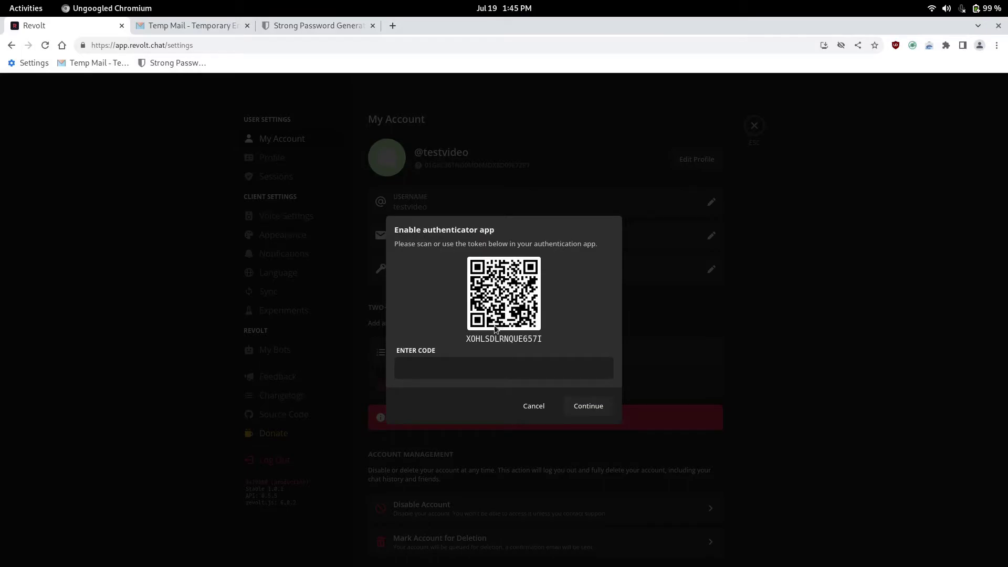
Enter the authenticator app names andotp and bitwarden in the code field, cancel the authenticator setup, and close the settings.
{"action": "double_click", "coordinate": [484, 336]}
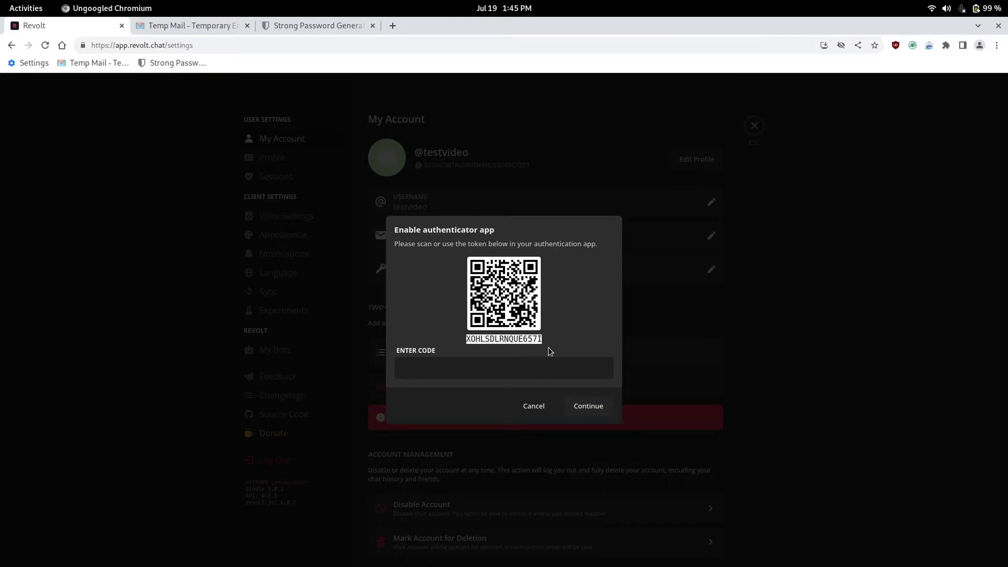
{"action": "left_click", "coordinate": [470, 367]}
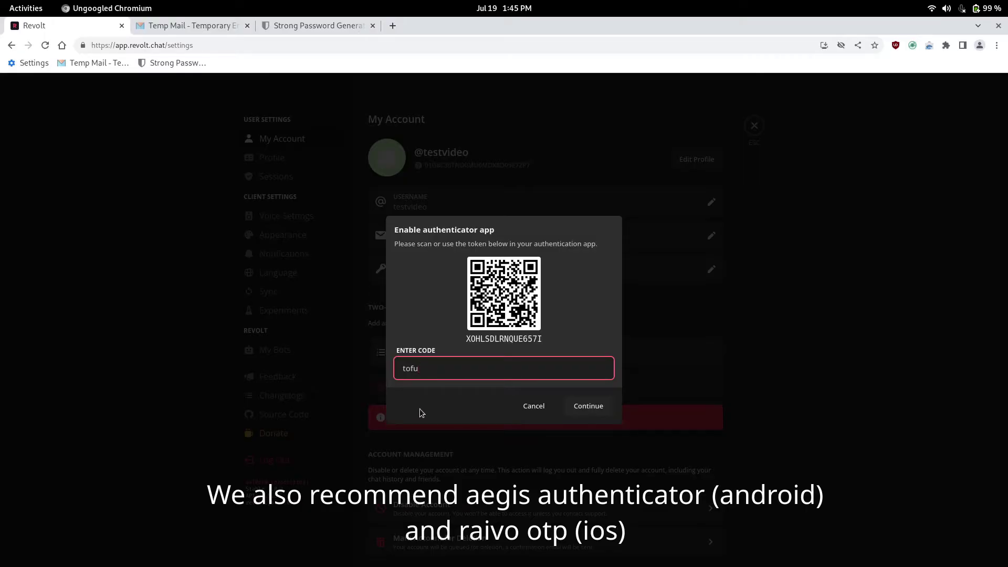
{"action": "key", "text": "ctrl+a"}
{"action": "type", "text": "andotp"}
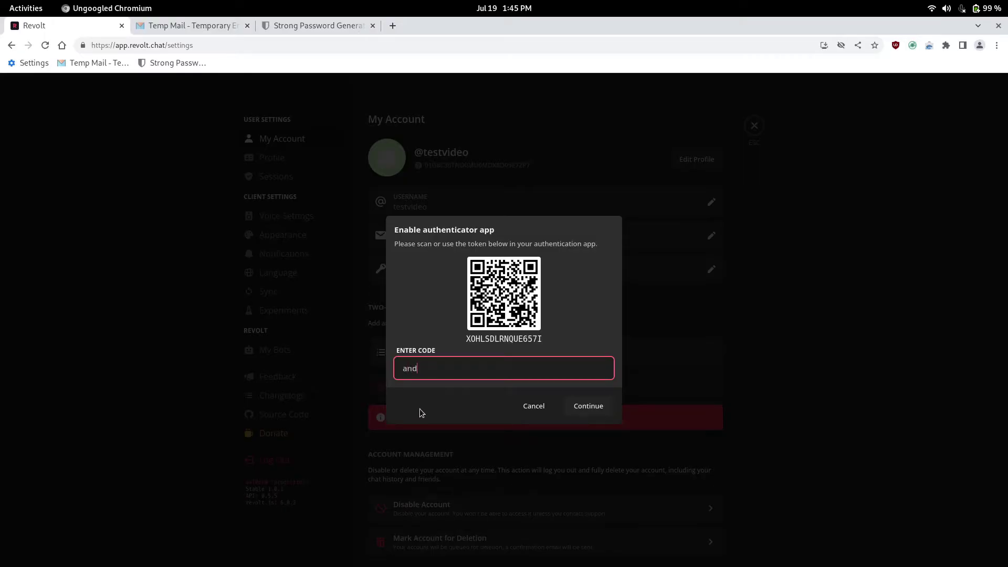
{"action": "double_click", "coordinate": [437, 372]}
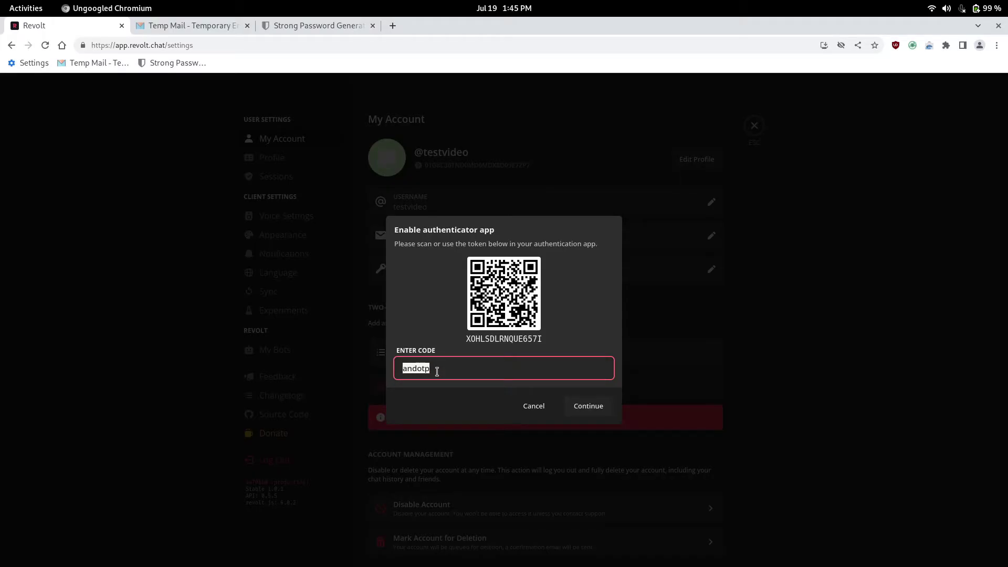
{"action": "type", "text": "bitwarden"}
{"action": "left_click", "coordinate": [535, 405]}
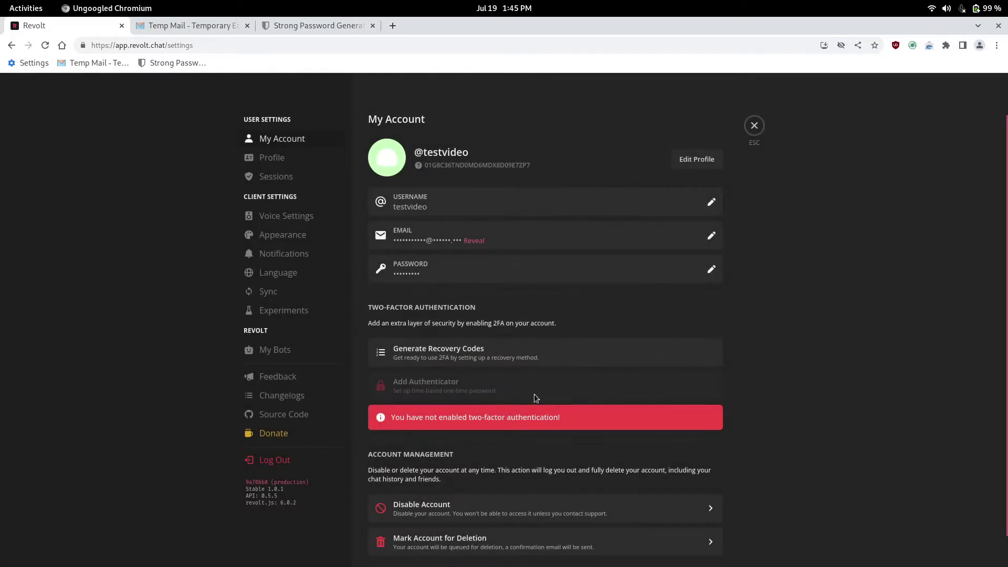
{"action": "left_click", "coordinate": [754, 126]}
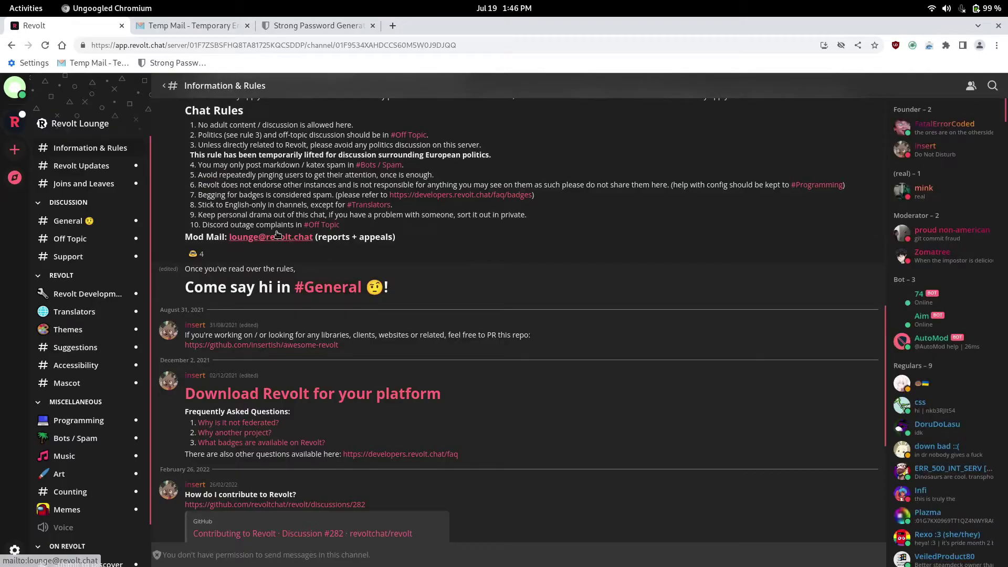
Look through Revolt Lounge's Information & Rules and Joins and Leaves channels, and view Bots / Spam and Mascot.
{"action": "scroll", "coordinate": [369, 310], "scroll_direction": "down", "scroll_amount": 5}
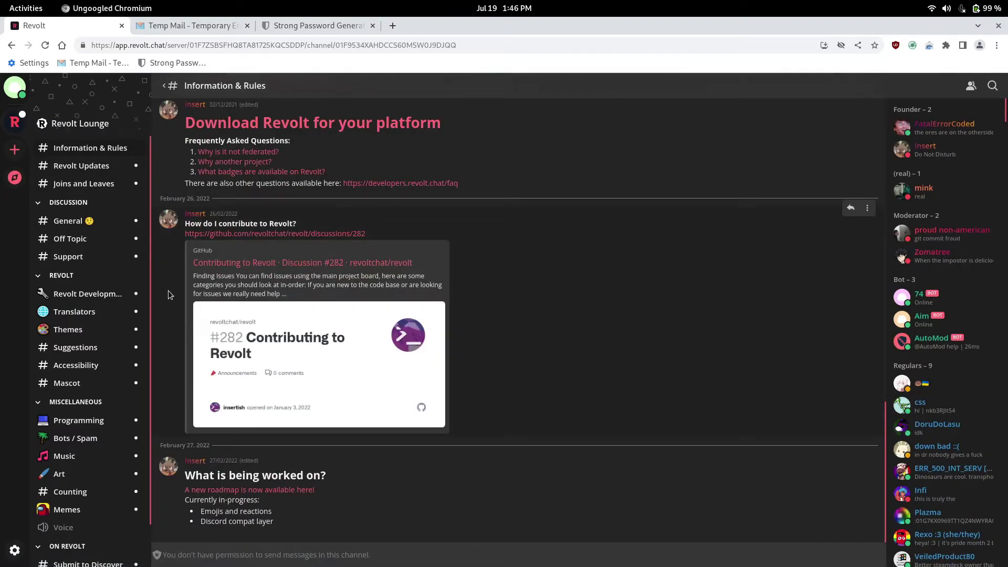
{"action": "scroll", "coordinate": [125, 334], "scroll_direction": "down", "scroll_amount": 1}
{"action": "scroll", "coordinate": [125, 334], "scroll_direction": "up", "scroll_amount": 1}
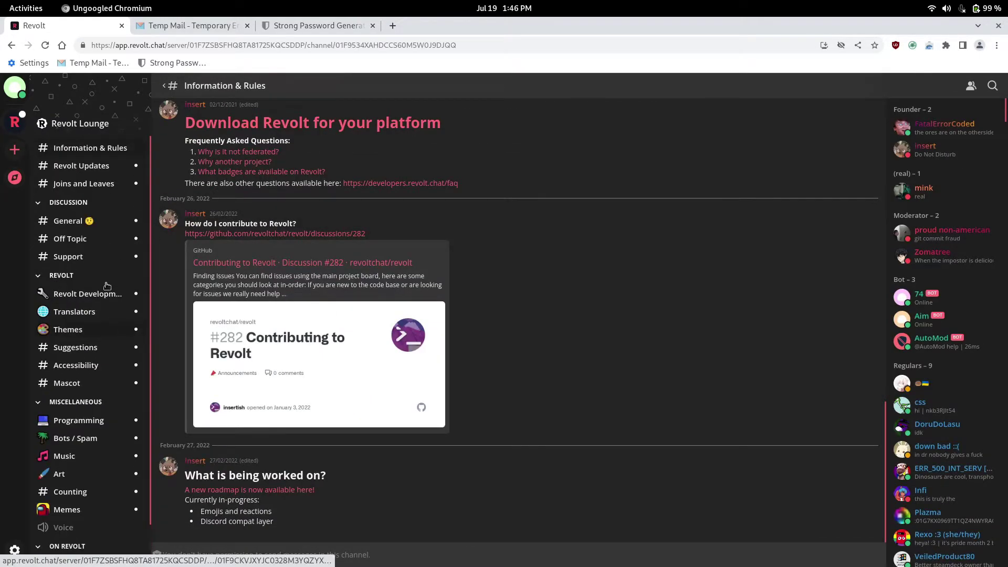
{"action": "left_click", "coordinate": [81, 185]}
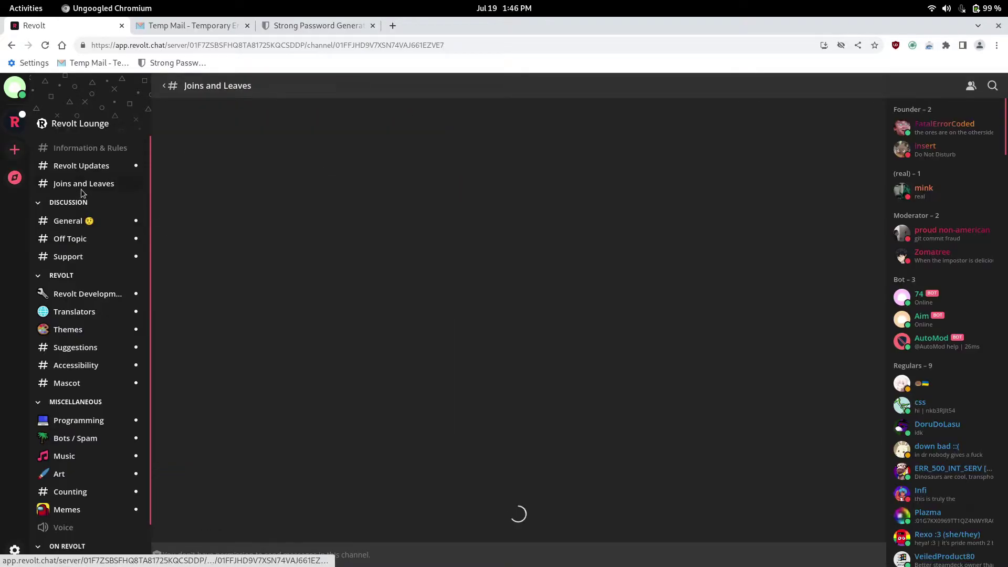
{"action": "scroll", "coordinate": [326, 319], "scroll_direction": "up", "scroll_amount": 10}
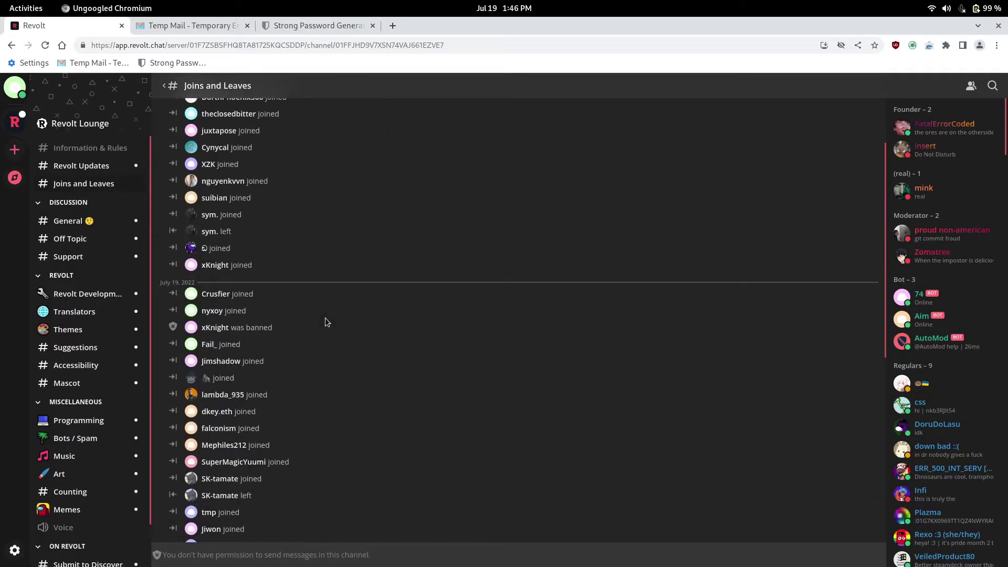
{"action": "scroll", "coordinate": [325, 322], "scroll_direction": "up", "scroll_amount": 5}
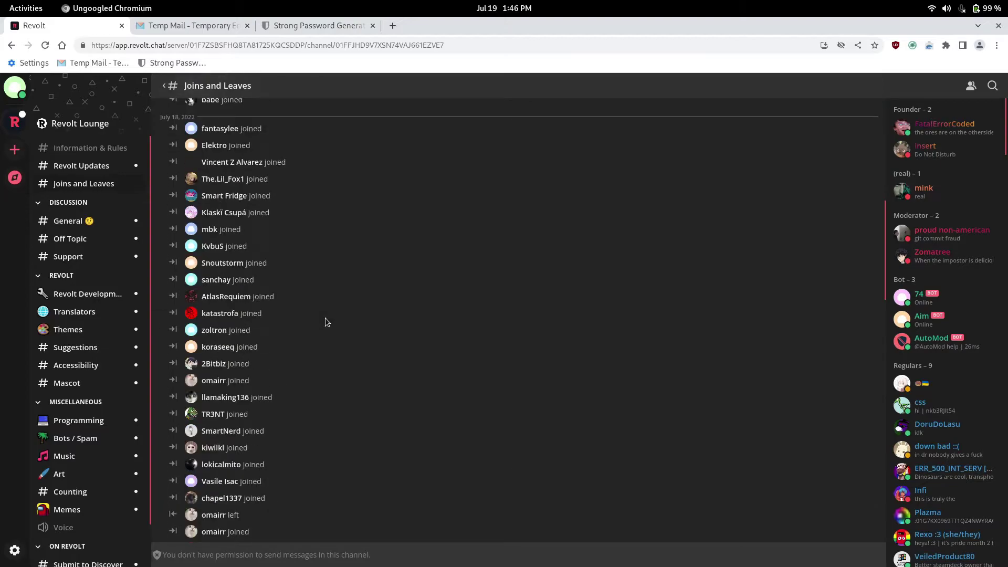
{"action": "left_click", "coordinate": [87, 441]}
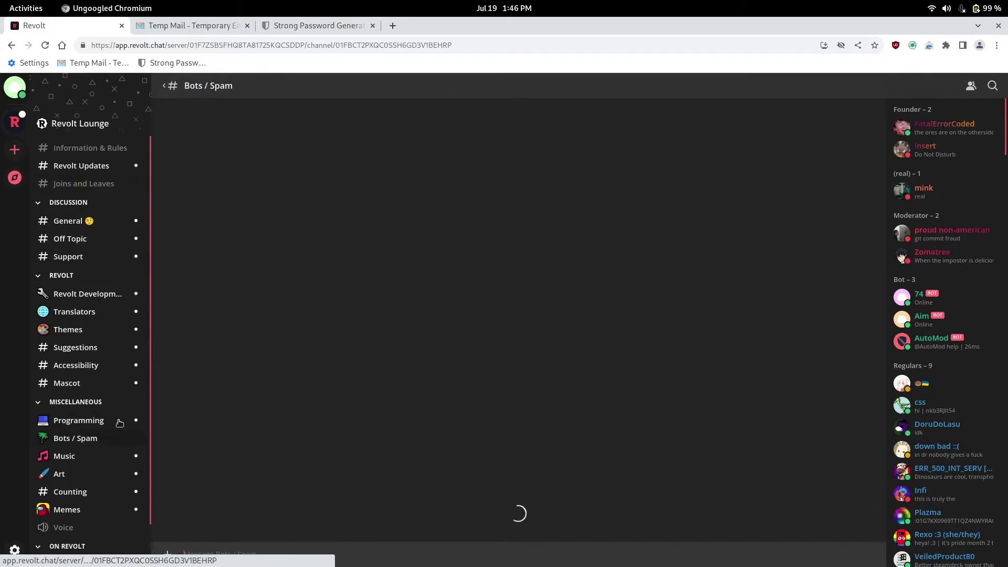
{"action": "left_click", "coordinate": [92, 382]}
Join Revolt Lounge's Voice channel, toggle its sound, and disconnect from the call.
{"action": "scroll", "coordinate": [91, 382], "scroll_direction": "down", "scroll_amount": 1}
{"action": "left_click", "coordinate": [73, 479]}
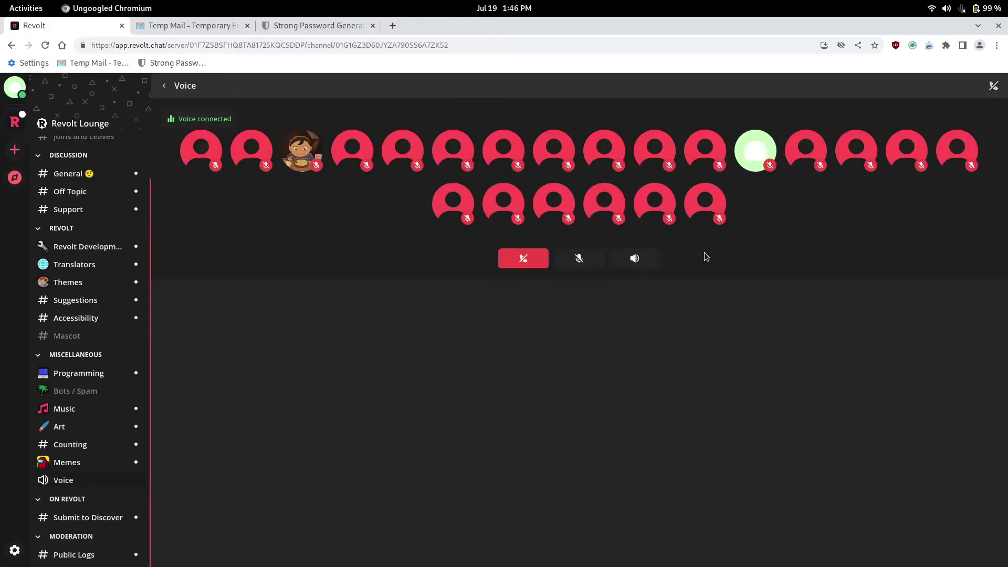
{"action": "left_click", "coordinate": [651, 261]}
{"action": "left_click", "coordinate": [524, 259]}
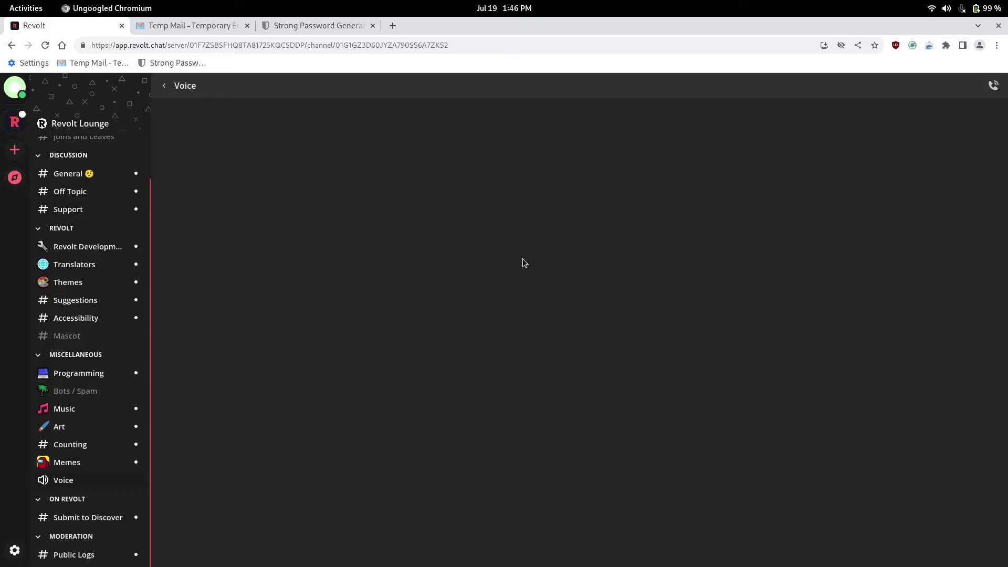
Search the Discover page's servers for "gaming", look through the results, and clear the search.
{"action": "left_click", "coordinate": [16, 182]}
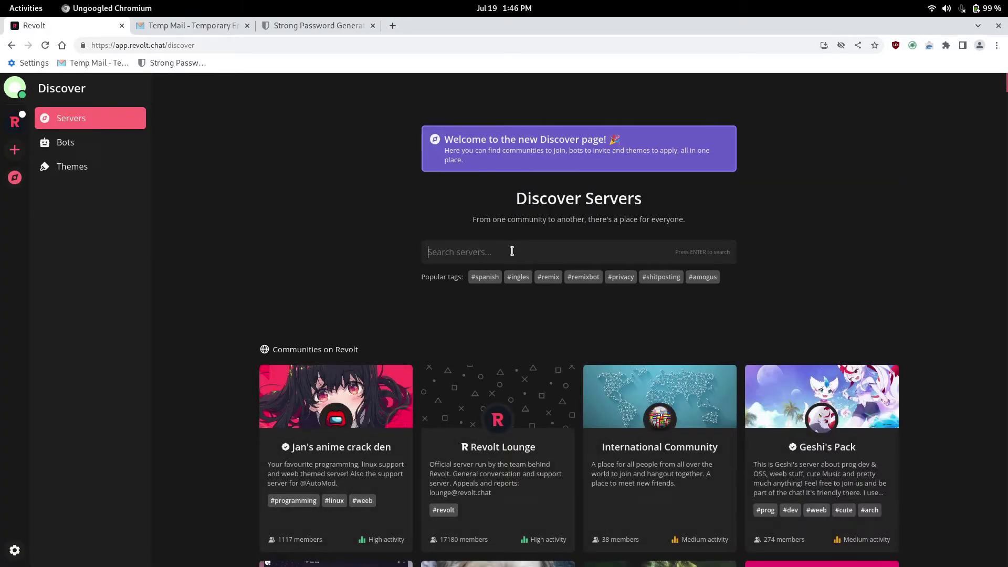
{"action": "left_click", "coordinate": [512, 251]}
{"action": "type", "text": "gaming"}
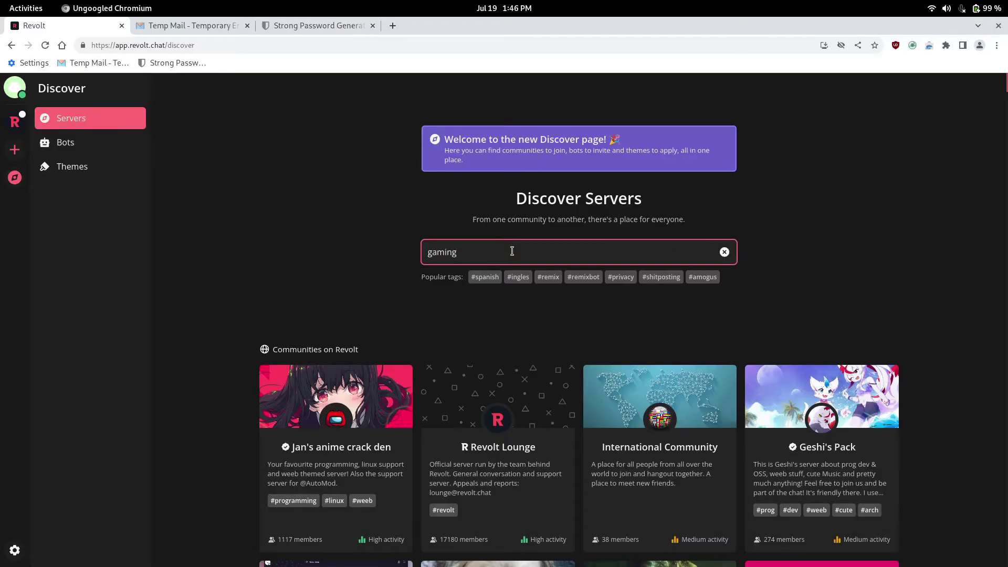
{"action": "key", "text": "Return"}
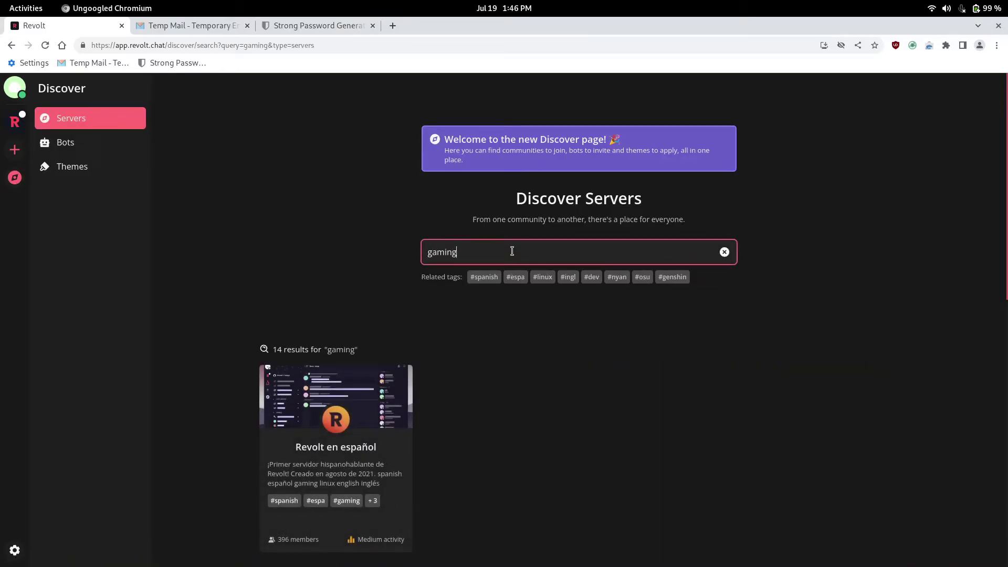
{"action": "scroll", "coordinate": [453, 394], "scroll_direction": "down", "scroll_amount": 4}
{"action": "scroll", "coordinate": [453, 393], "scroll_direction": "down", "scroll_amount": 8}
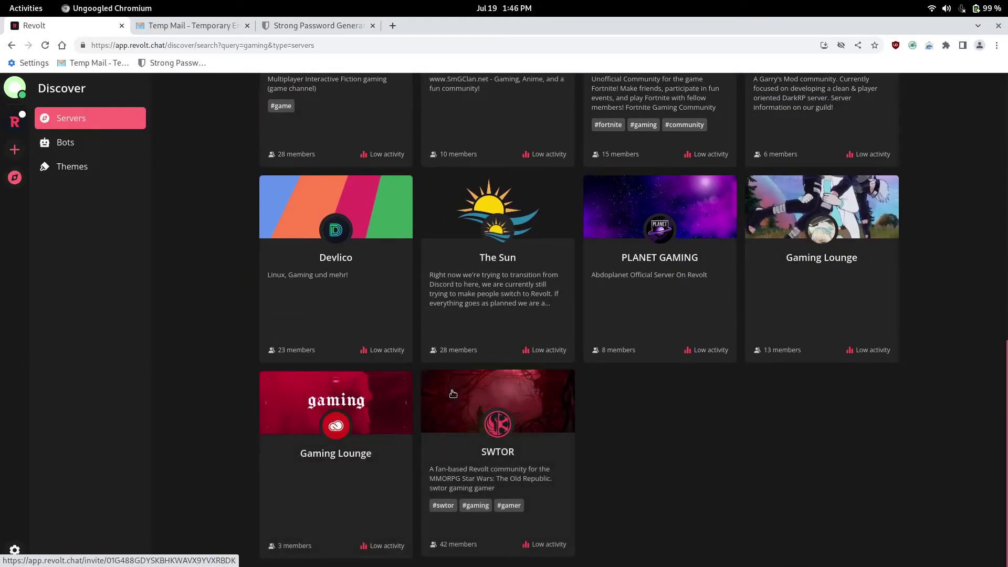
{"action": "scroll", "coordinate": [453, 394], "scroll_direction": "up", "scroll_amount": 12}
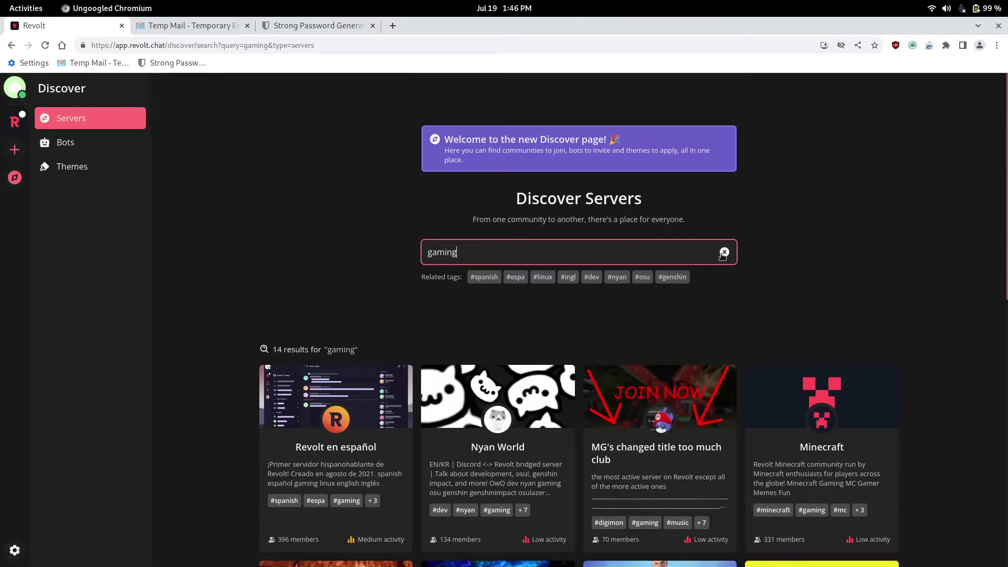
{"action": "left_click", "coordinate": [724, 253]}
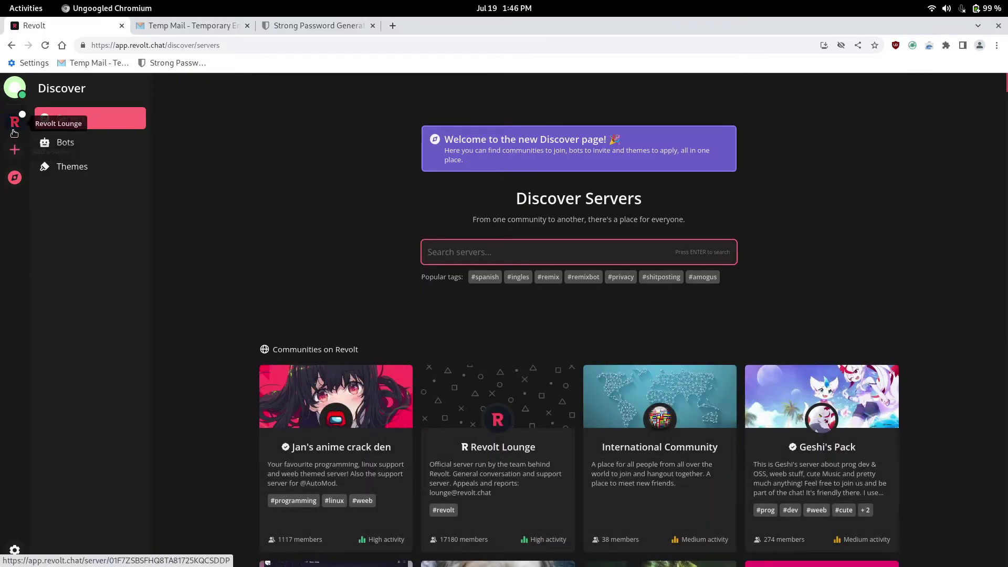
Return briefly to Revolt Lounge, reopen the Discover page, and browse the community servers listed there.
{"action": "left_click", "coordinate": [14, 134]}
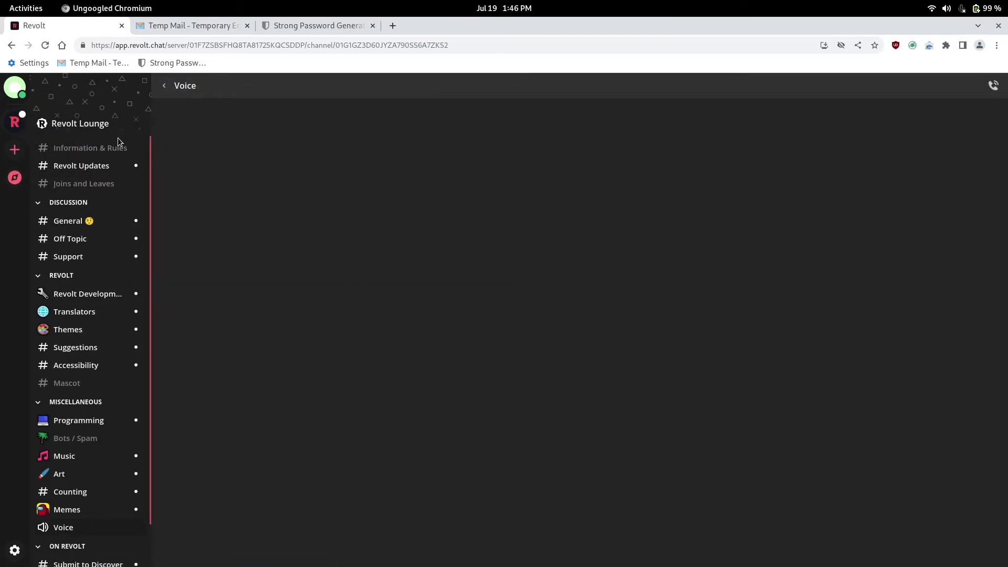
{"action": "left_click", "coordinate": [15, 178]}
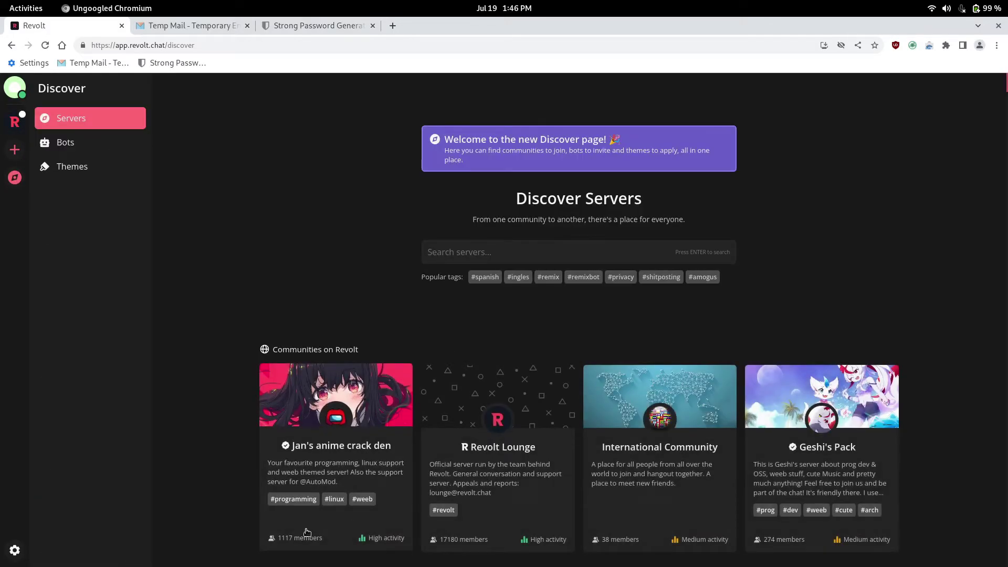
{"action": "scroll", "coordinate": [465, 490], "scroll_direction": "down", "scroll_amount": 4}
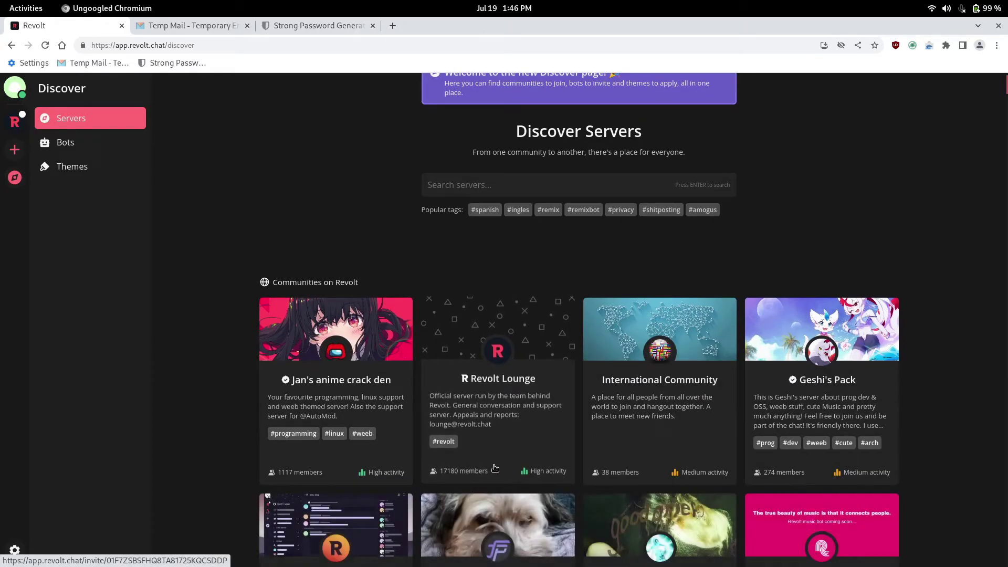
{"action": "scroll", "coordinate": [495, 467], "scroll_direction": "down", "scroll_amount": 10}
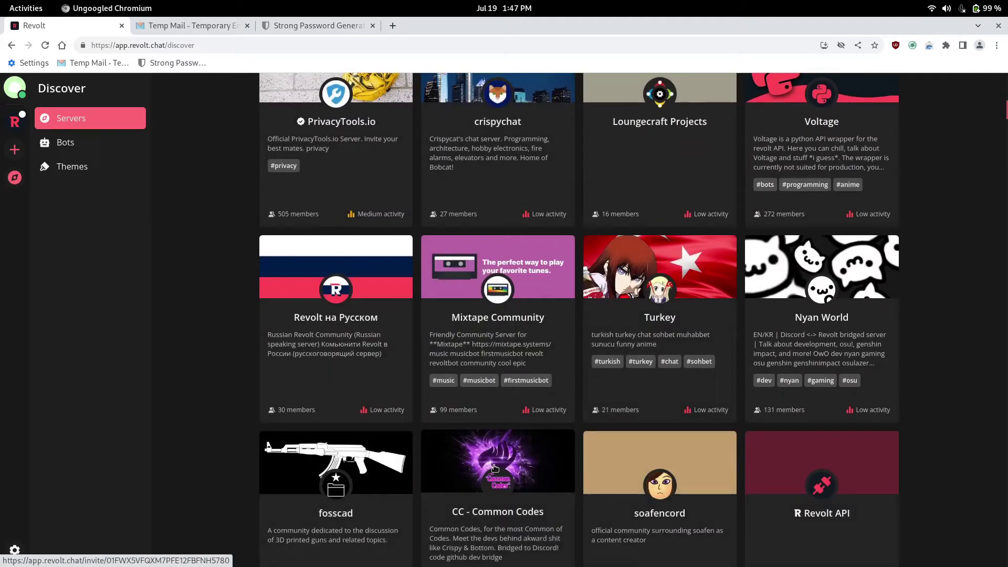
{"action": "scroll", "coordinate": [495, 467], "scroll_direction": "down", "scroll_amount": 5}
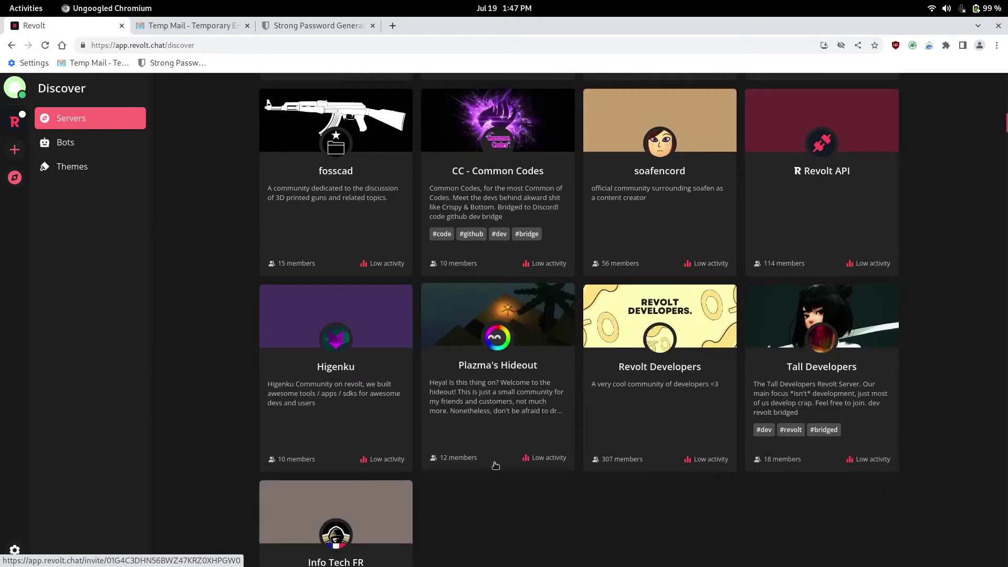
{"action": "scroll", "coordinate": [468, 447], "scroll_direction": "up", "scroll_amount": 3}
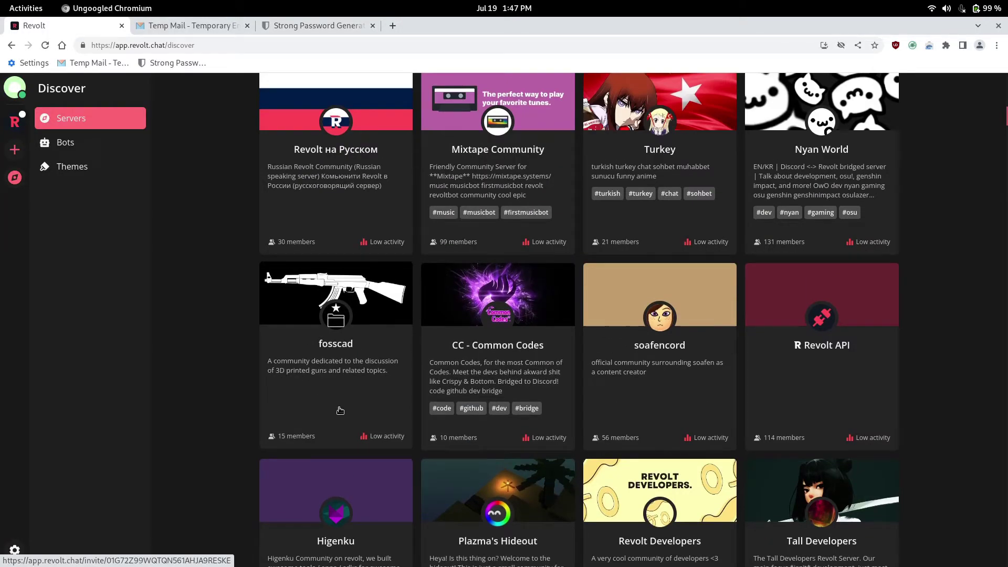
{"action": "scroll", "coordinate": [473, 409], "scroll_direction": "down", "scroll_amount": 3}
{"action": "scroll", "coordinate": [479, 412], "scroll_direction": "down", "scroll_amount": 3}
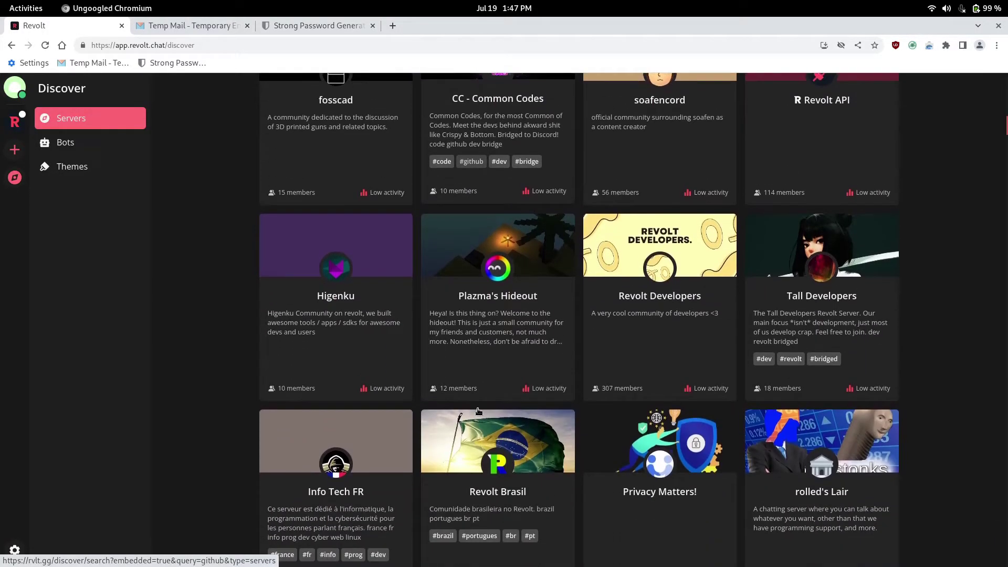
{"action": "scroll", "coordinate": [479, 411], "scroll_direction": "down", "scroll_amount": 12}
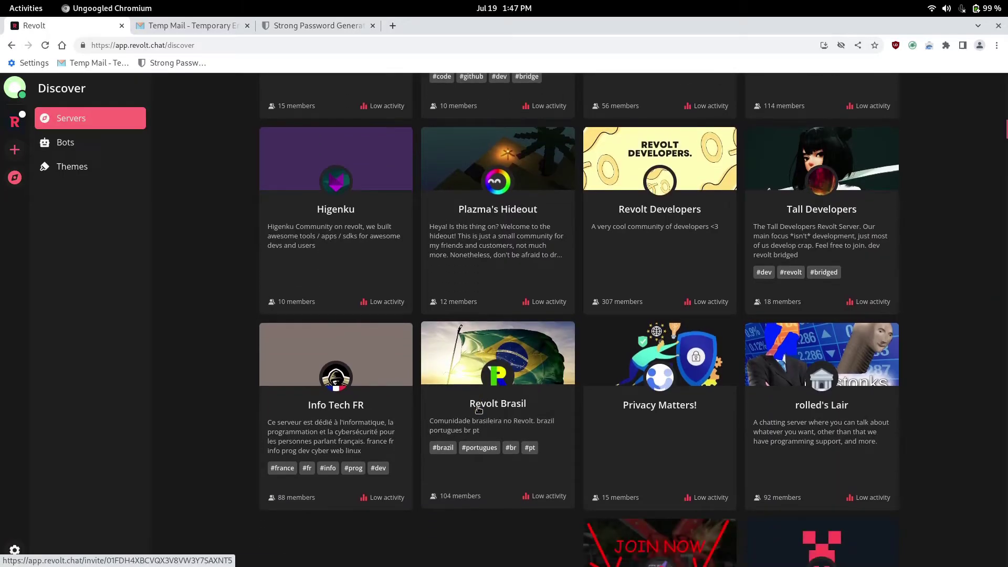
{"action": "scroll", "coordinate": [562, 353], "scroll_direction": "down", "scroll_amount": 3}
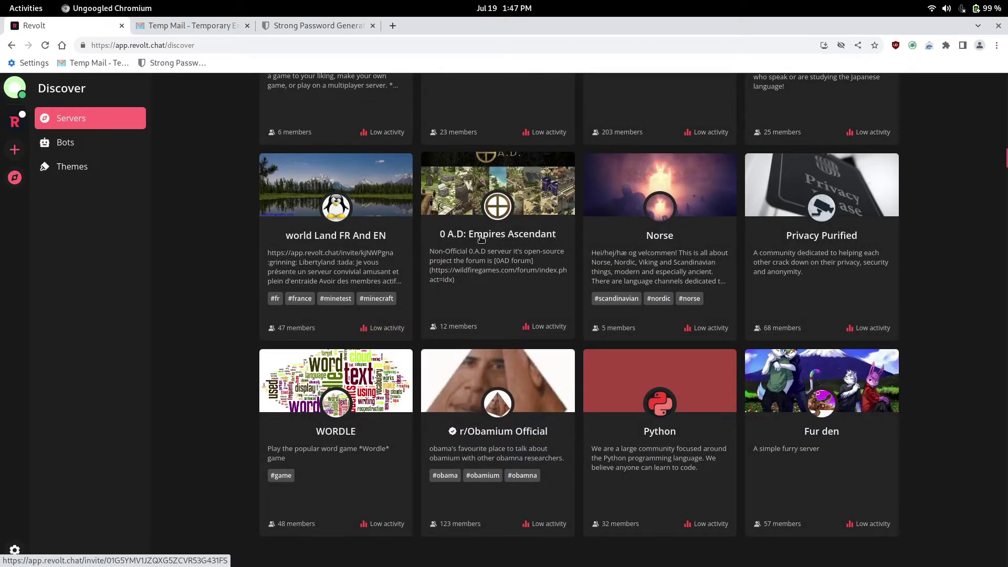
{"action": "scroll", "coordinate": [536, 367], "scroll_direction": "down", "scroll_amount": 12}
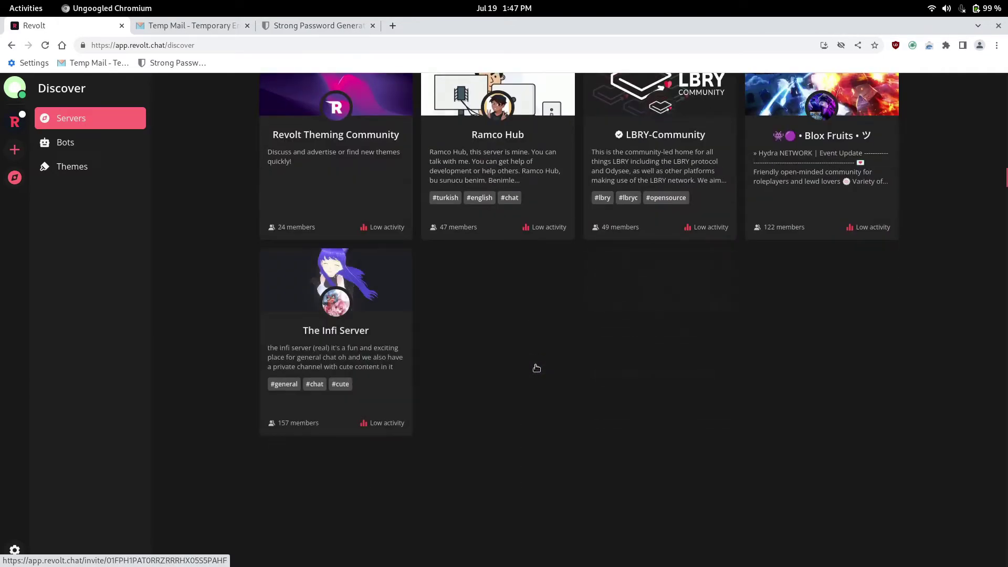
{"action": "scroll", "coordinate": [536, 368], "scroll_direction": "down", "scroll_amount": 6}
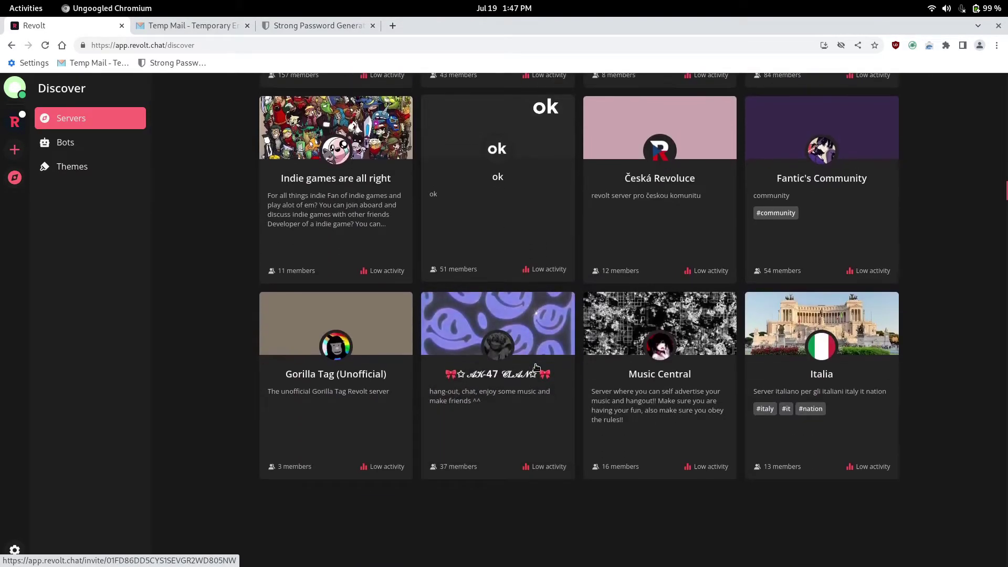
{"action": "scroll", "coordinate": [536, 368], "scroll_direction": "down", "scroll_amount": 5}
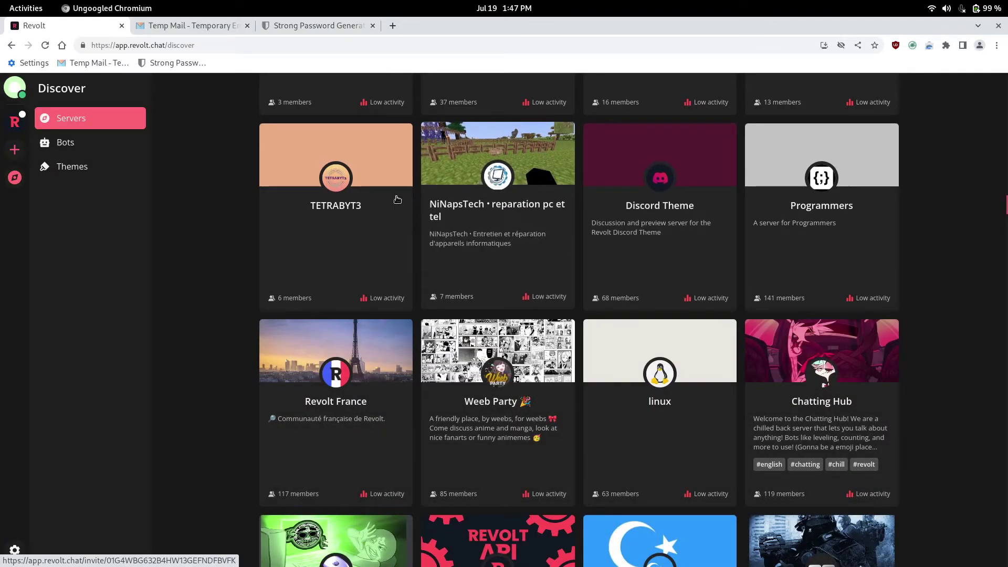
Browse the default and community-made themes on the Discover page.
{"action": "left_click", "coordinate": [81, 166]}
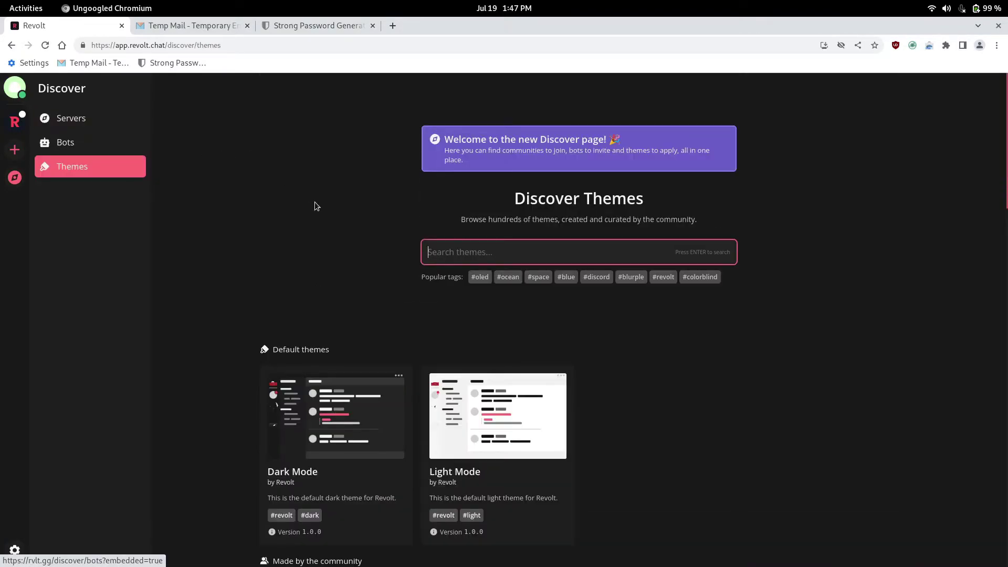
{"action": "scroll", "coordinate": [420, 319], "scroll_direction": "down", "scroll_amount": 5}
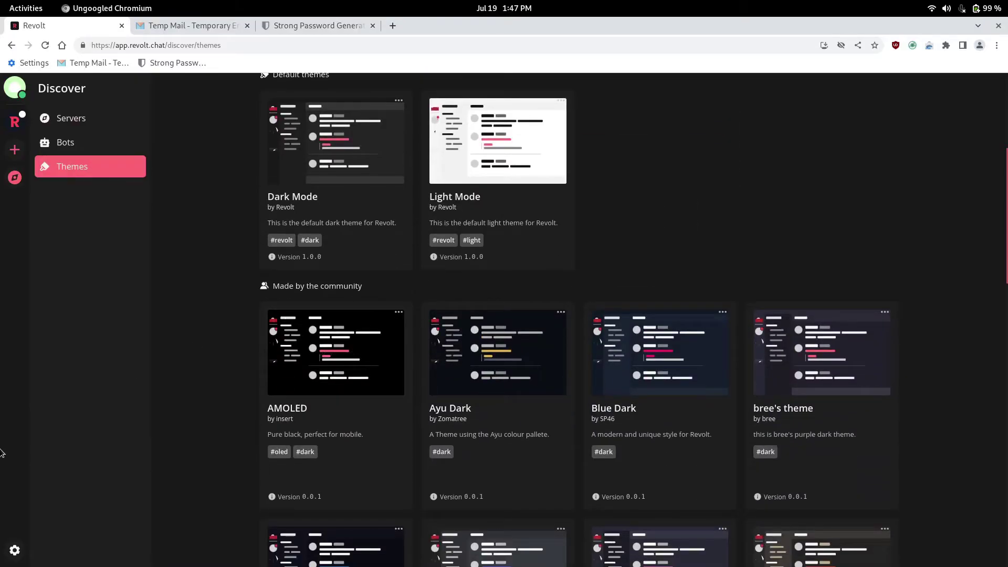
{"action": "scroll", "coordinate": [470, 406], "scroll_direction": "down", "scroll_amount": 10}
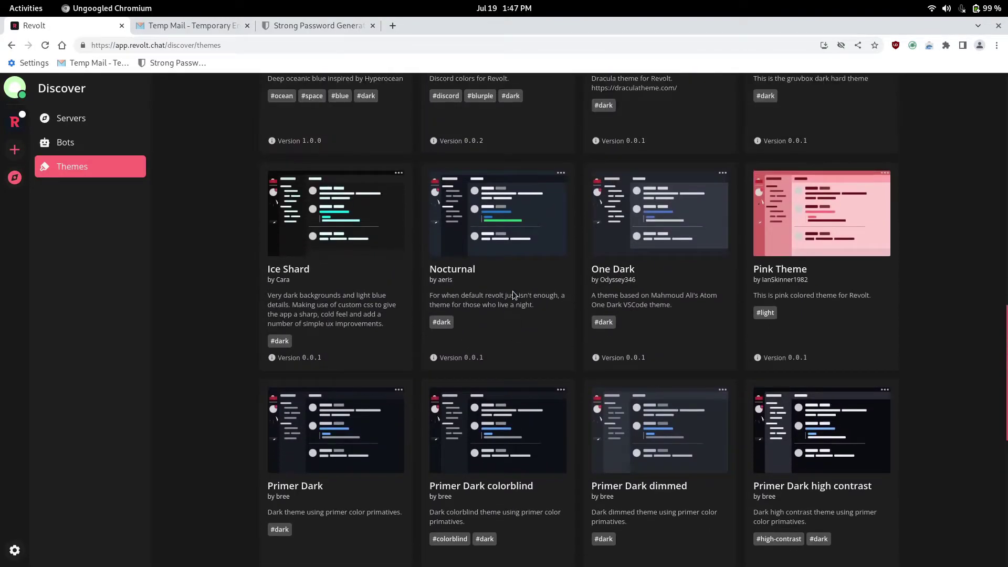
{"action": "scroll", "coordinate": [514, 293], "scroll_direction": "up", "scroll_amount": 4}
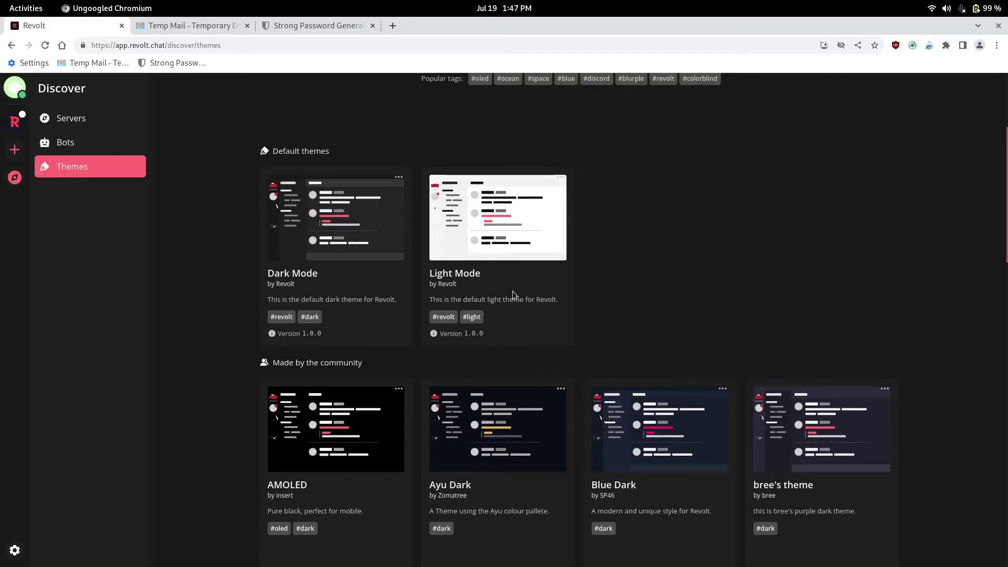
{"action": "scroll", "coordinate": [513, 293], "scroll_direction": "down", "scroll_amount": 16}
{"action": "scroll", "coordinate": [512, 291], "scroll_direction": "up", "scroll_amount": 20}
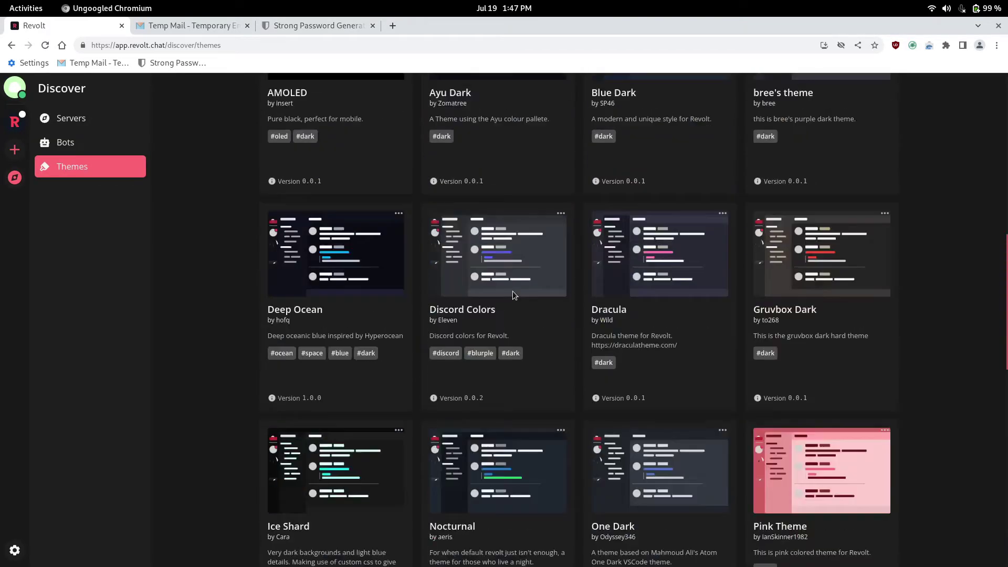
Open the user settings and review the Appearance options, from theme and accent colour to font and emoji pack.
{"action": "left_click", "coordinate": [14, 550]}
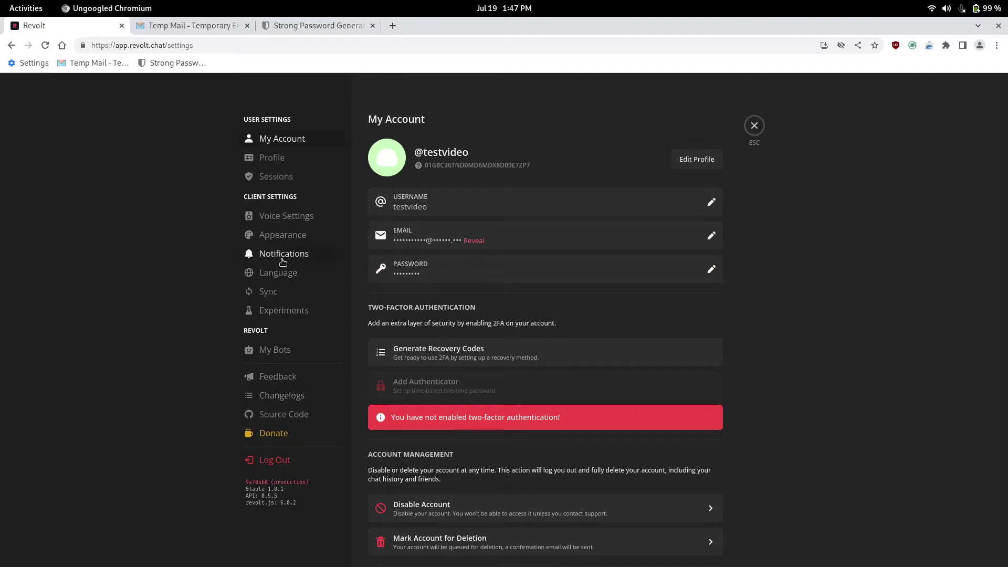
{"action": "left_click", "coordinate": [278, 235]}
{"action": "scroll", "coordinate": [400, 346], "scroll_direction": "down", "scroll_amount": 3}
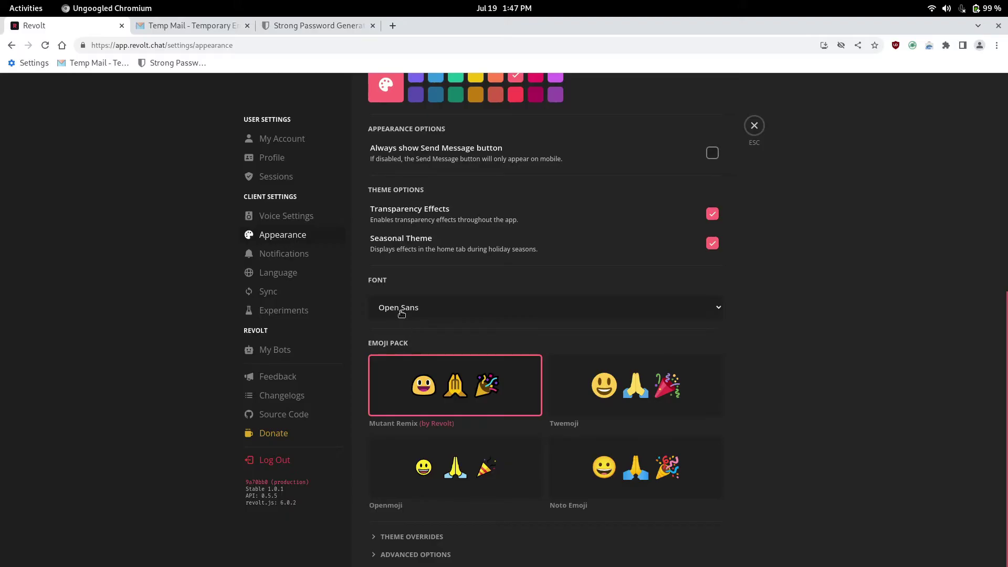
{"action": "scroll", "coordinate": [401, 314], "scroll_direction": "up", "scroll_amount": 2}
{"action": "scroll", "coordinate": [402, 313], "scroll_direction": "up", "scroll_amount": 4}
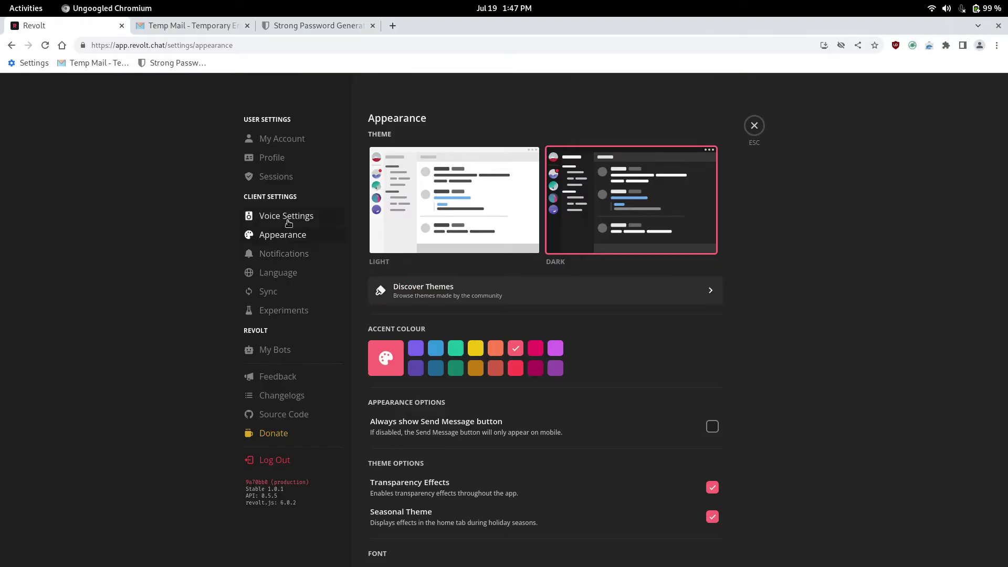
Grant audio permission in the Voice Settings and view the available microphones without choosing one.
{"action": "left_click", "coordinate": [310, 221]}
{"action": "left_click", "coordinate": [481, 198]}
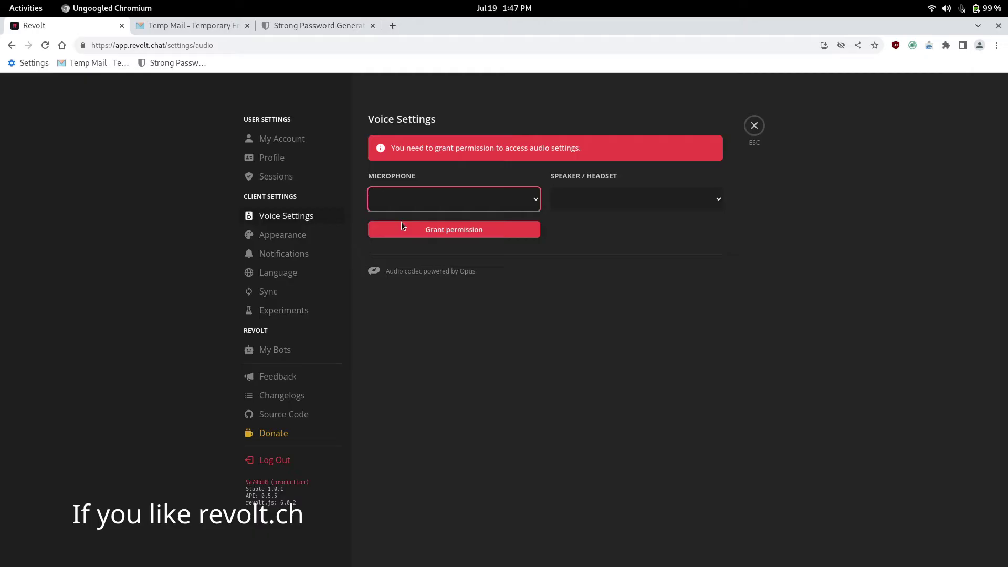
{"action": "left_click", "coordinate": [440, 231]}
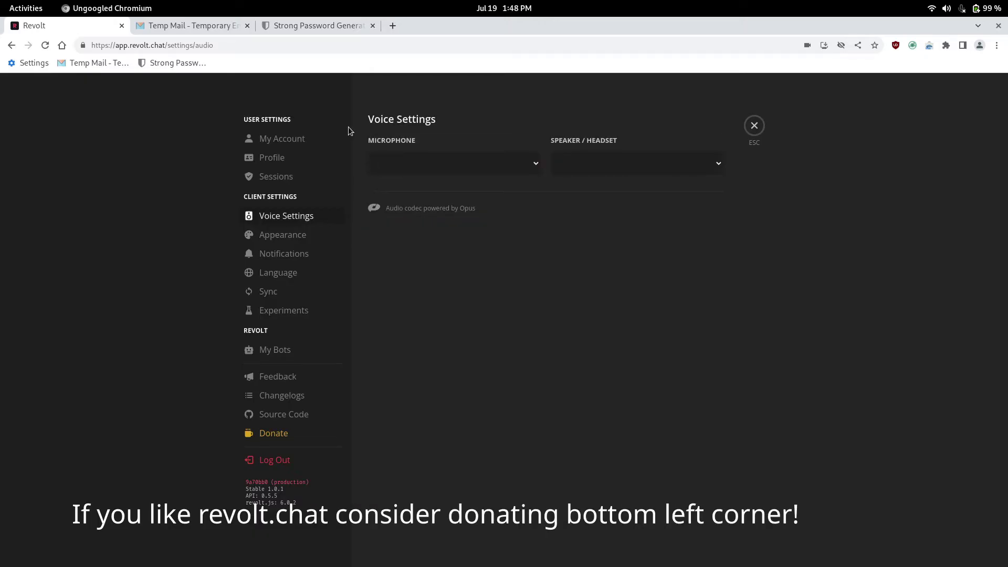
{"action": "left_click", "coordinate": [451, 162]}
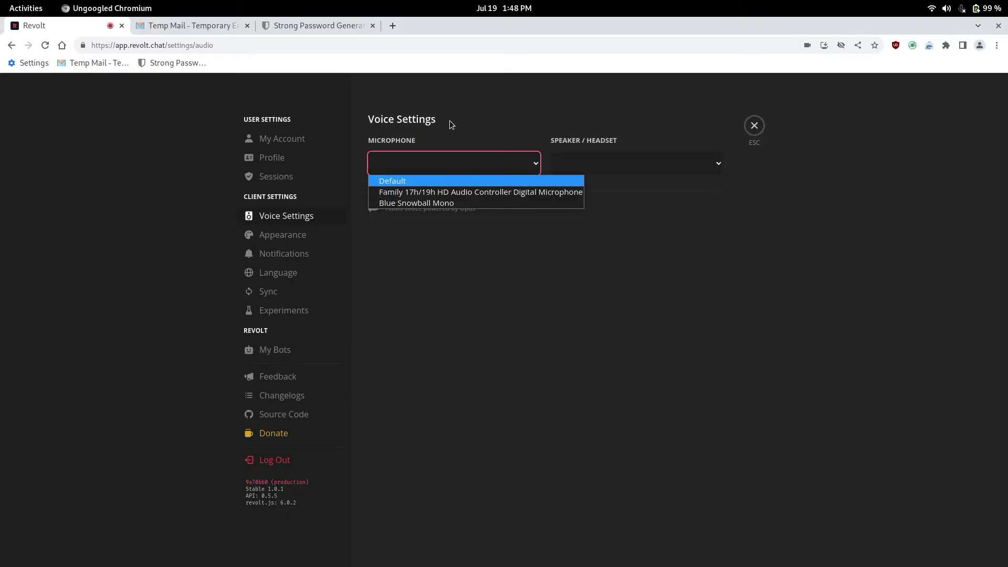
{"action": "left_click", "coordinate": [483, 101]}
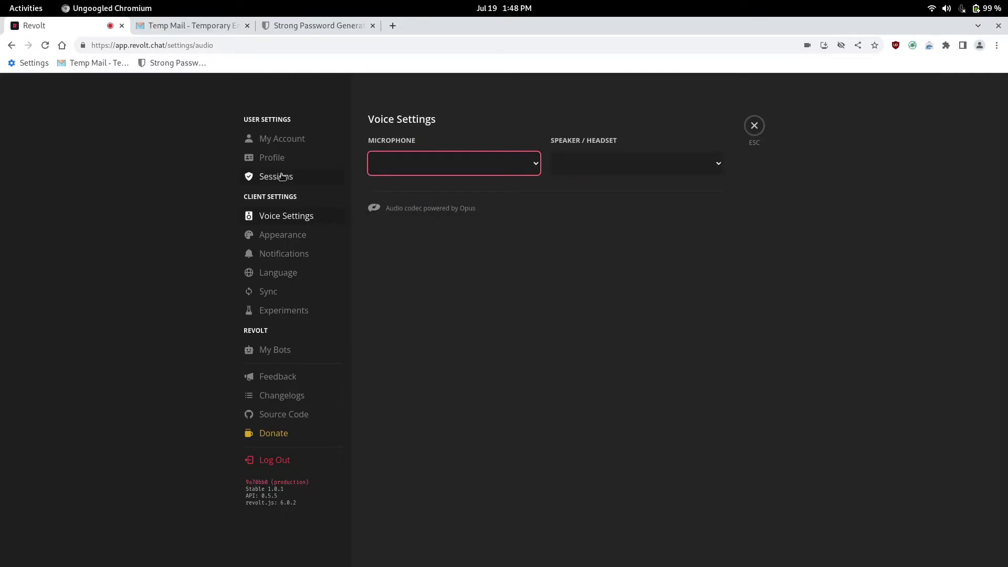
Review the Profile and Notifications settings, close the settings, and return to the Revolt Lounge server.
{"action": "left_click", "coordinate": [271, 160]}
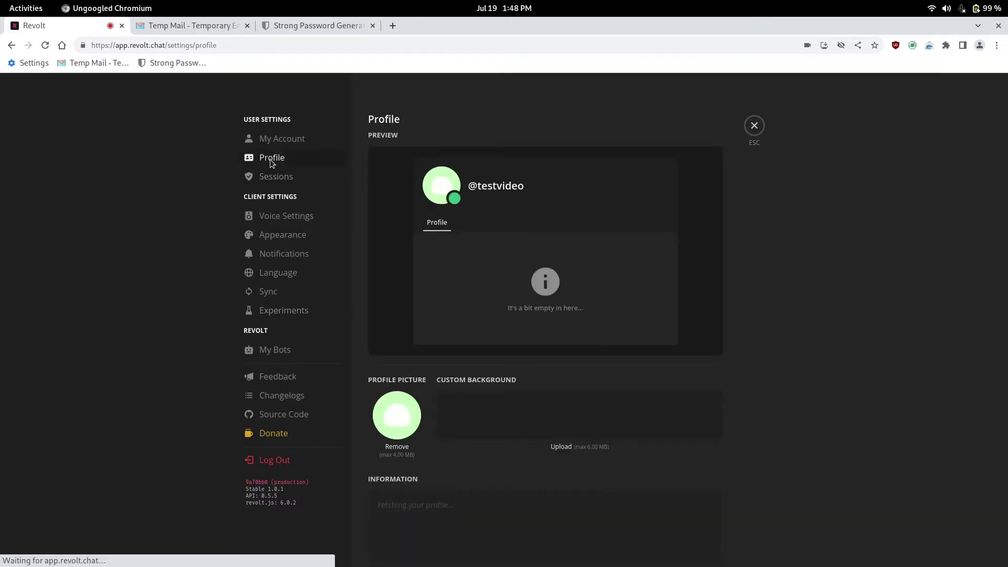
{"action": "scroll", "coordinate": [385, 322], "scroll_direction": "down", "scroll_amount": 2}
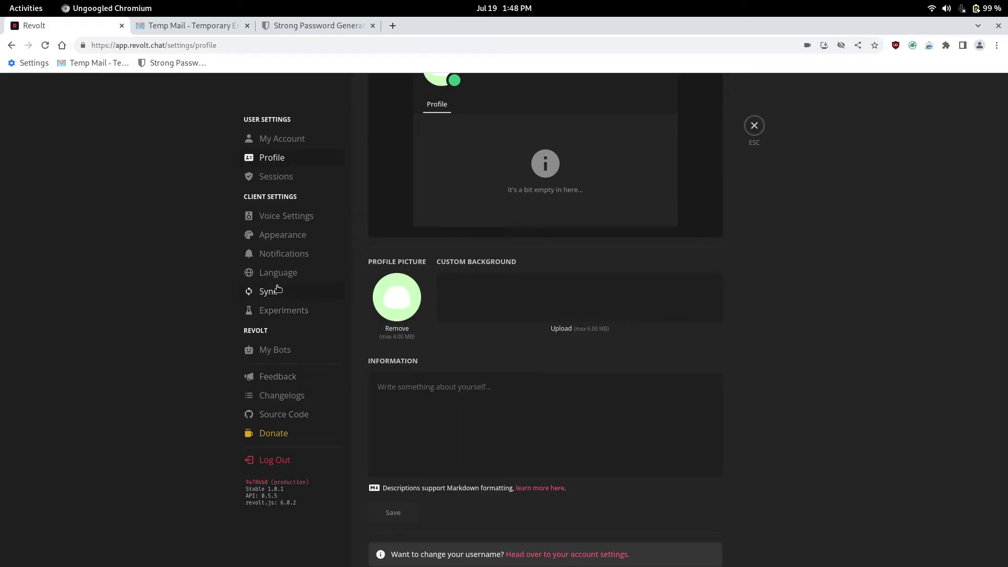
{"action": "left_click", "coordinate": [279, 254]}
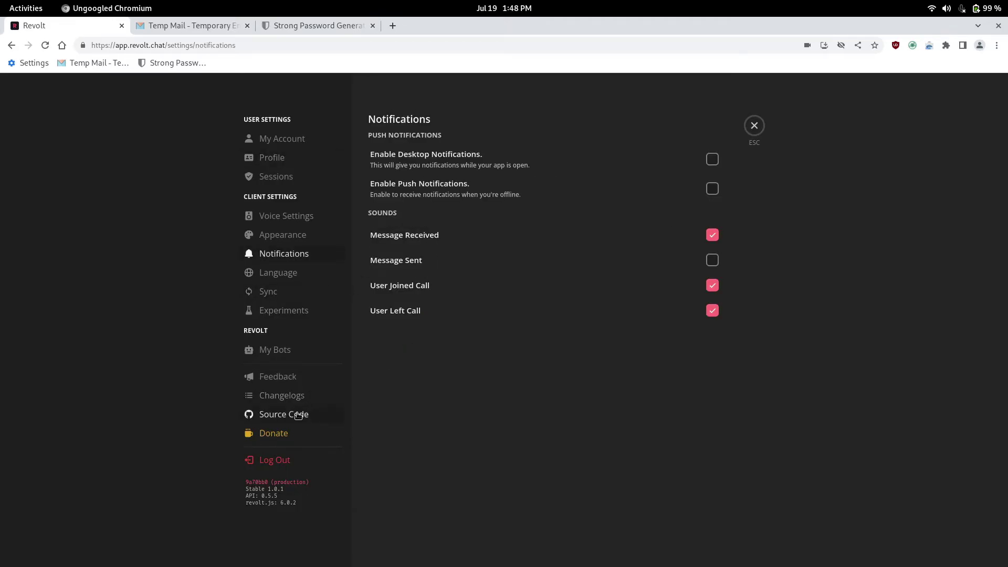
{"action": "left_click", "coordinate": [752, 135]}
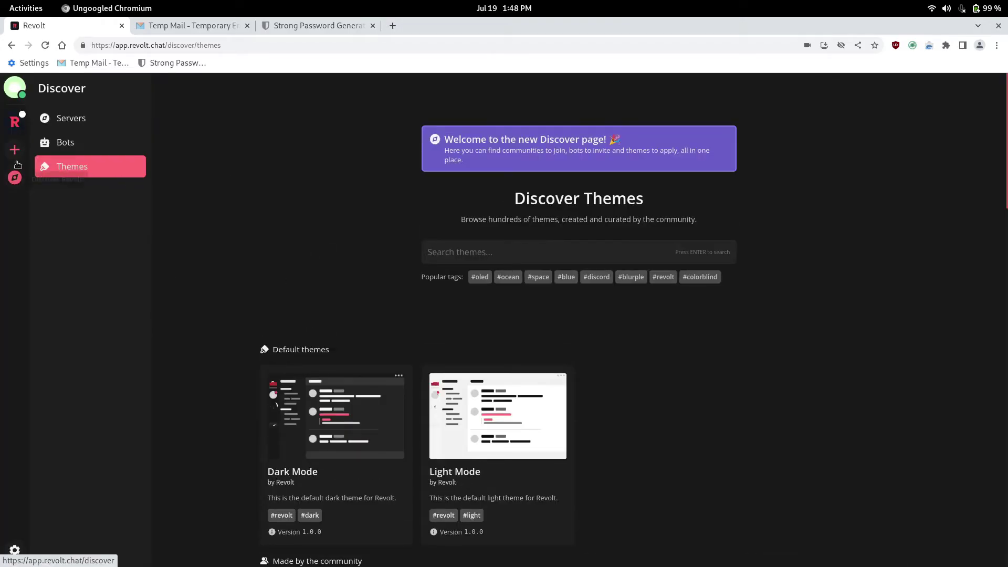
{"action": "left_click", "coordinate": [15, 122]}
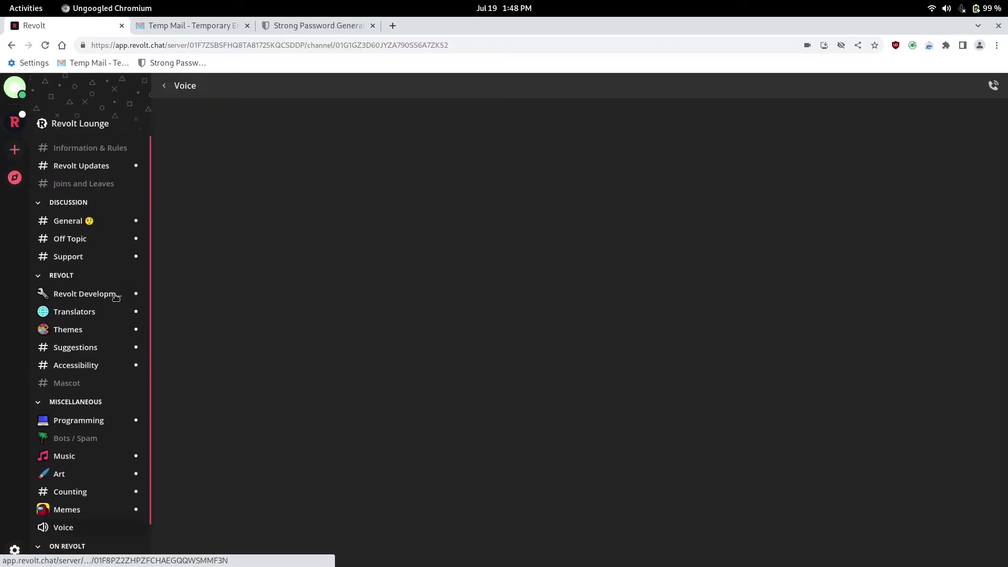
Open Revolt's source code page on GitHub from the user settings and look through the README's Links and Get Revolt sections.
{"action": "left_click", "coordinate": [15, 550]}
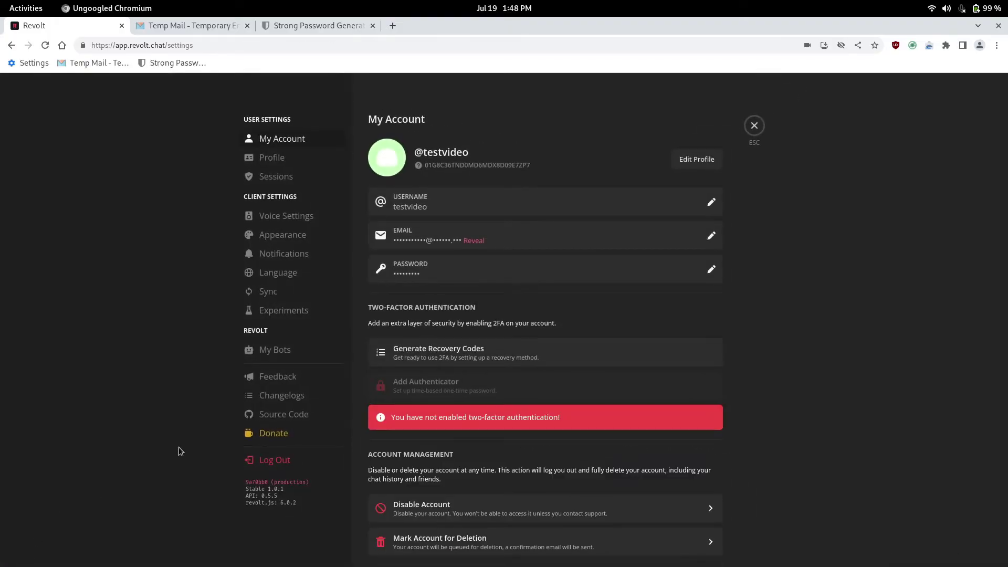
{"action": "left_click", "coordinate": [272, 418]}
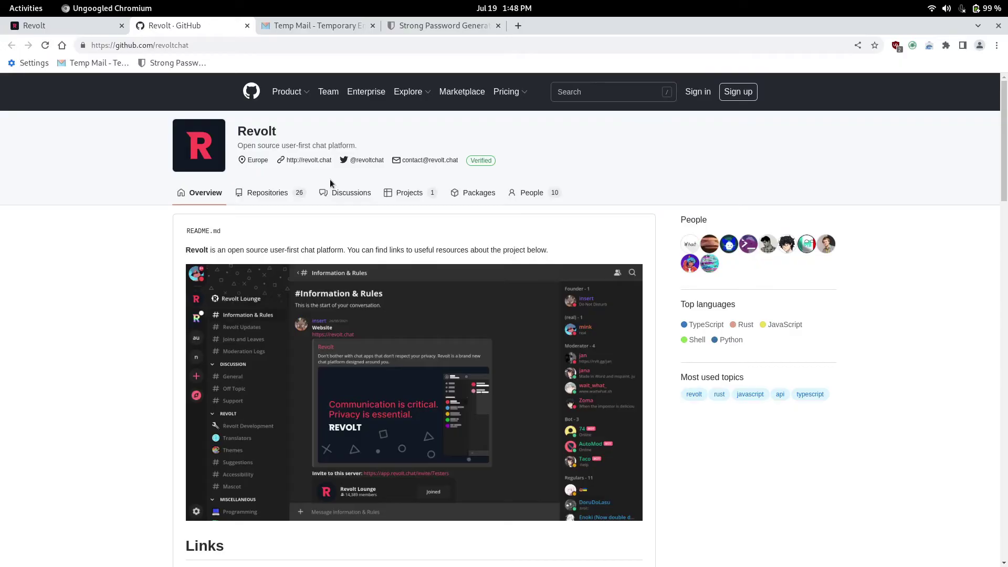
{"action": "scroll", "coordinate": [302, 296], "scroll_direction": "down", "scroll_amount": 3}
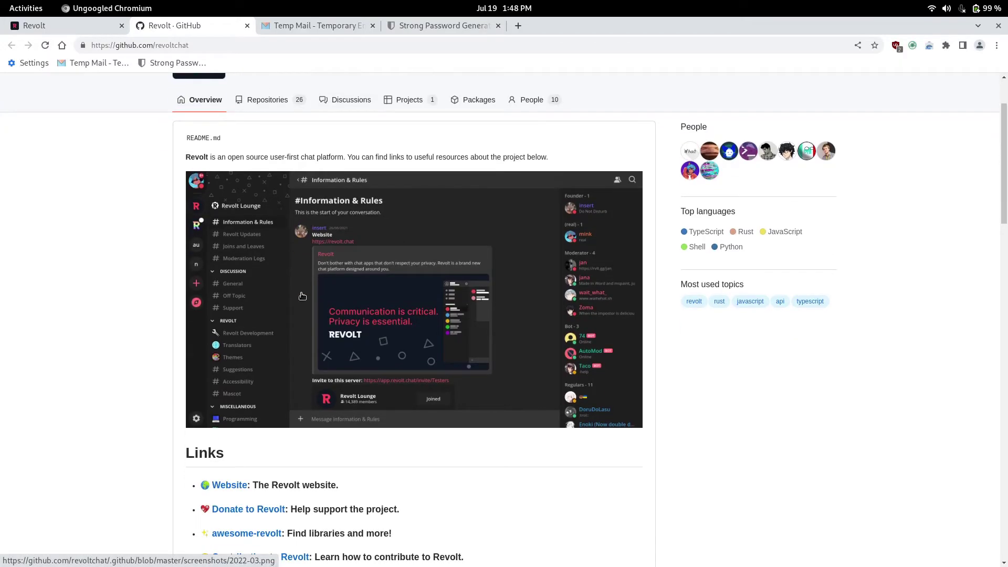
{"action": "scroll", "coordinate": [302, 296], "scroll_direction": "down", "scroll_amount": 5}
{"action": "scroll", "coordinate": [294, 236], "scroll_direction": "up", "scroll_amount": 8}
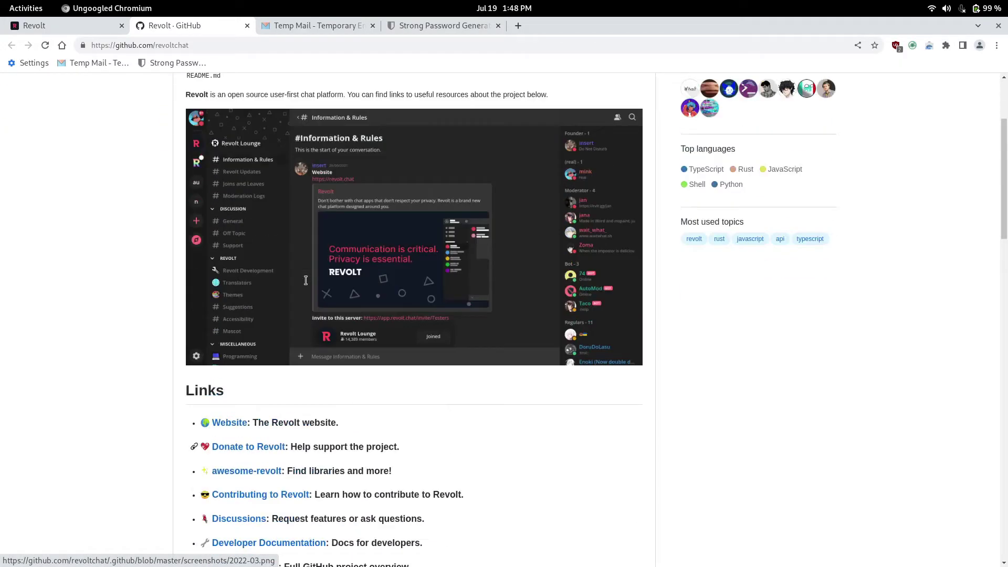
{"action": "scroll", "coordinate": [292, 315], "scroll_direction": "down", "scroll_amount": 4}
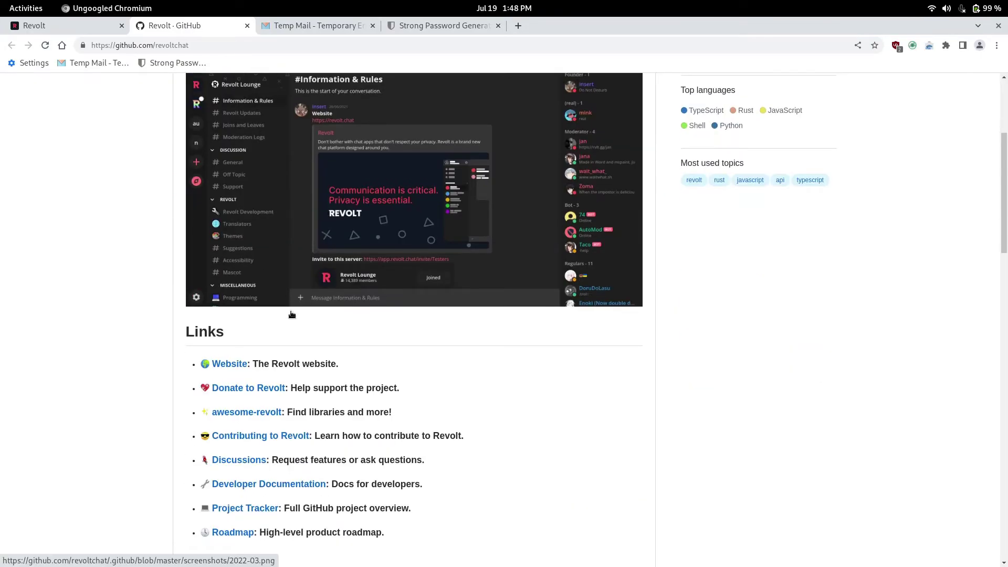
{"action": "scroll", "coordinate": [292, 315], "scroll_direction": "down", "scroll_amount": 6}
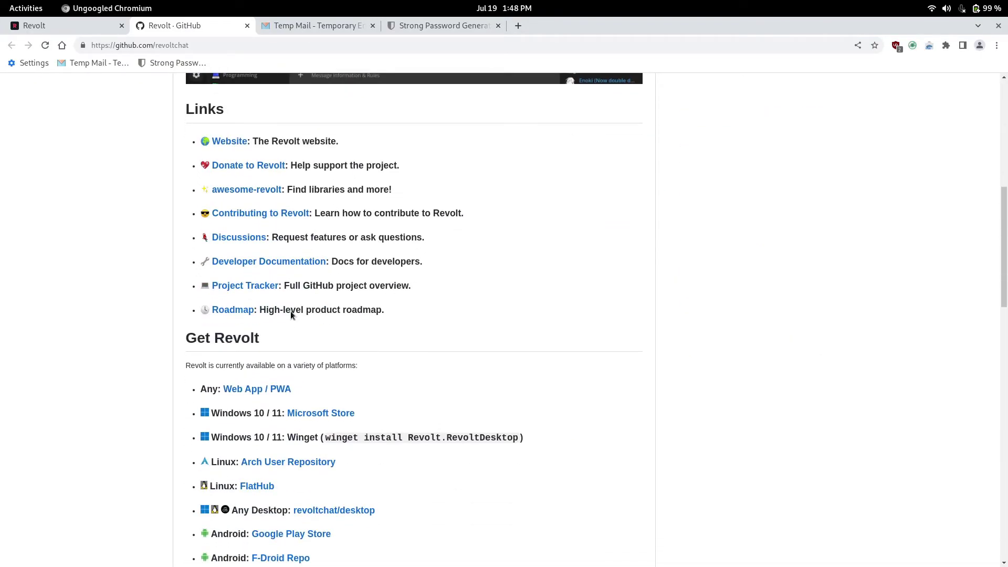
{"action": "scroll", "coordinate": [291, 314], "scroll_direction": "down", "scroll_amount": 3}
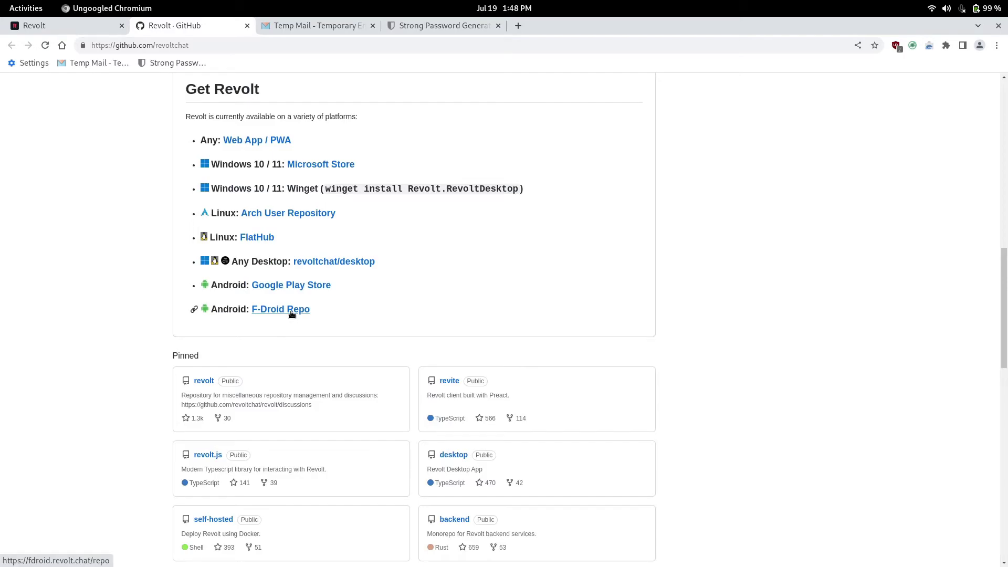
{"action": "scroll", "coordinate": [292, 314], "scroll_direction": "up", "scroll_amount": 13}
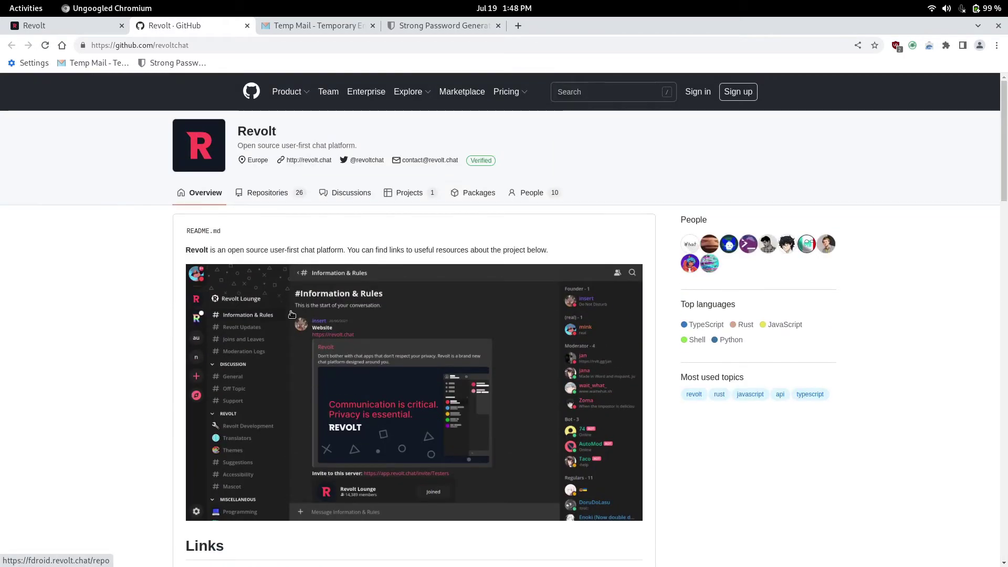
Review the platforms listed under Get Revolt in the README, from the web app to the Android F-Droid Repo.
{"action": "scroll", "coordinate": [292, 313], "scroll_direction": "down", "scroll_amount": 12}
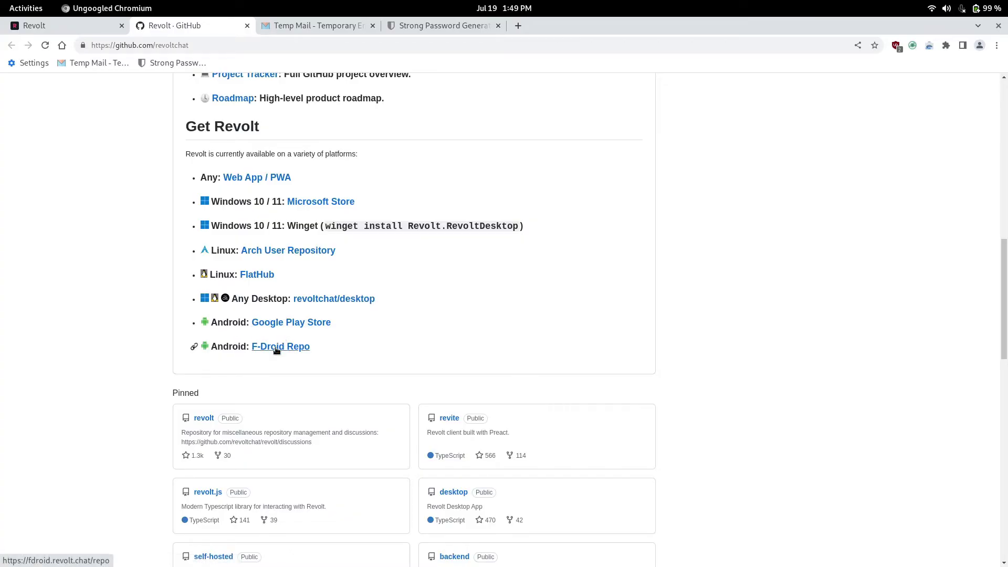
{"action": "scroll", "coordinate": [283, 349], "scroll_direction": "down", "scroll_amount": 2}
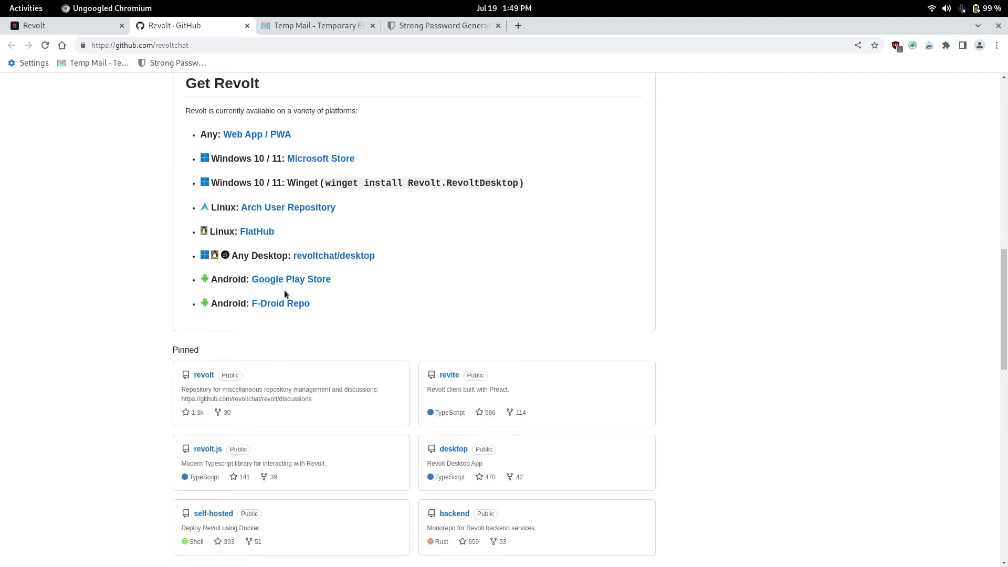
{"action": "scroll", "coordinate": [288, 202], "scroll_direction": "up", "scroll_amount": 3}
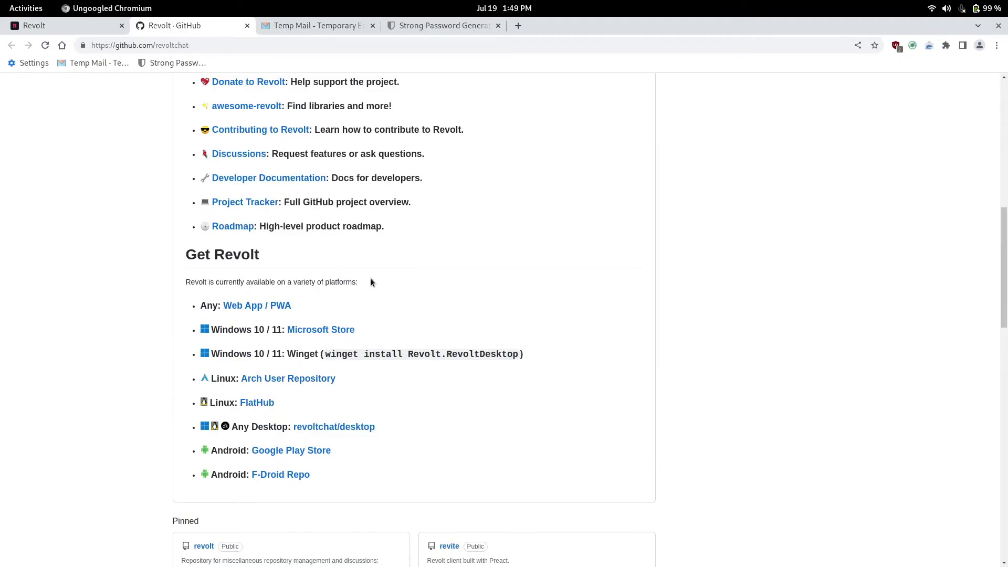
Open the Roadmap board on Trello and read the description of the End-to-end encryption card under Planned Feature Updates.
{"action": "left_click", "coordinate": [237, 227]}
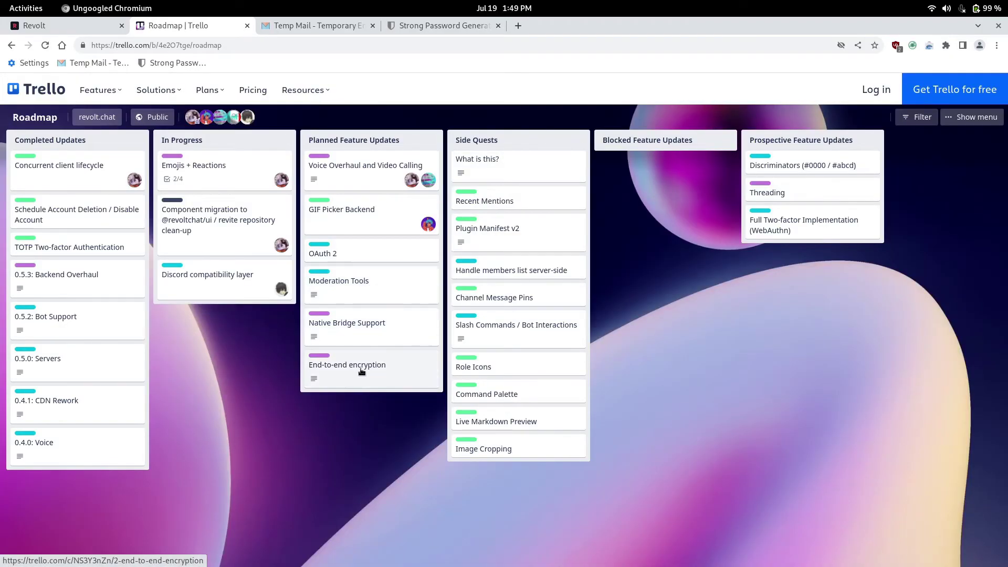
{"action": "left_click", "coordinate": [366, 360]}
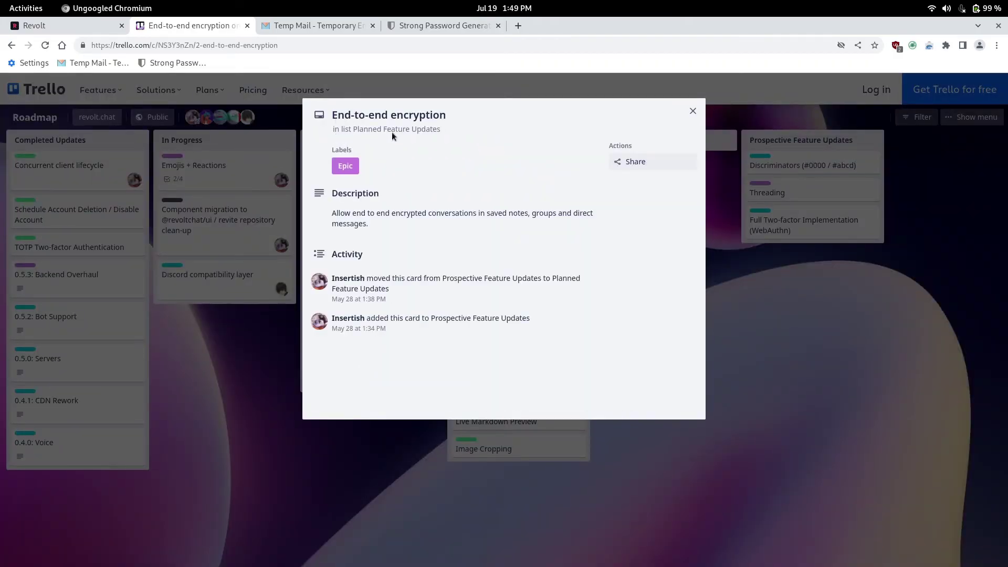
{"action": "left_click", "coordinate": [218, 355]}
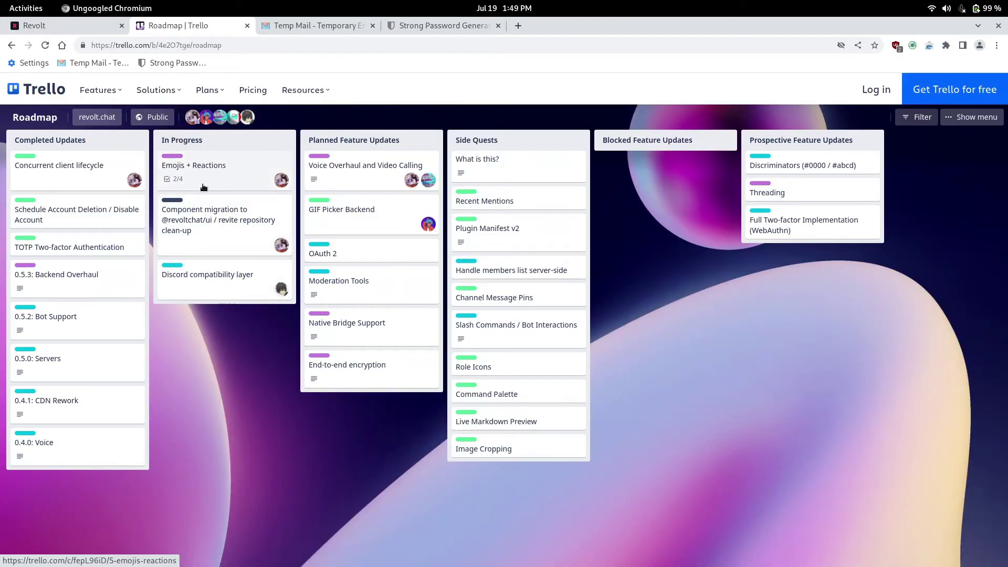
{"action": "left_click", "coordinate": [357, 373]}
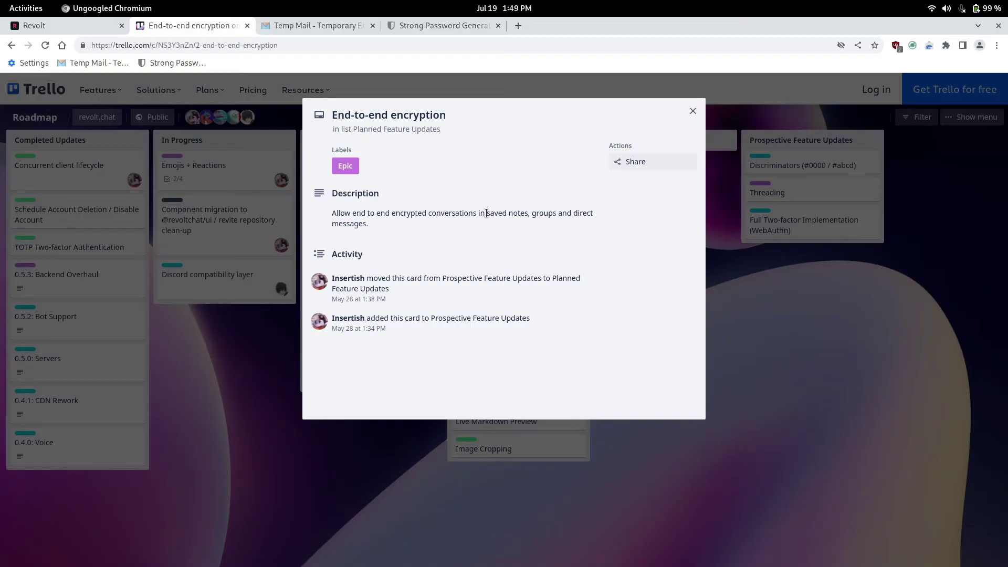
{"action": "left_click_drag", "start_coordinate": [486, 214], "coordinate": [451, 227]}
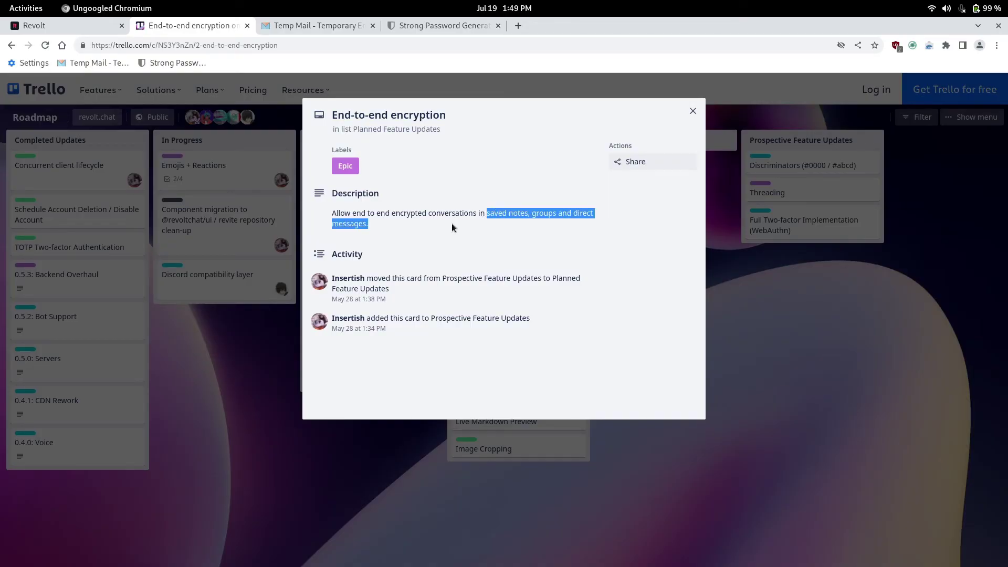
{"action": "left_click", "coordinate": [241, 376]}
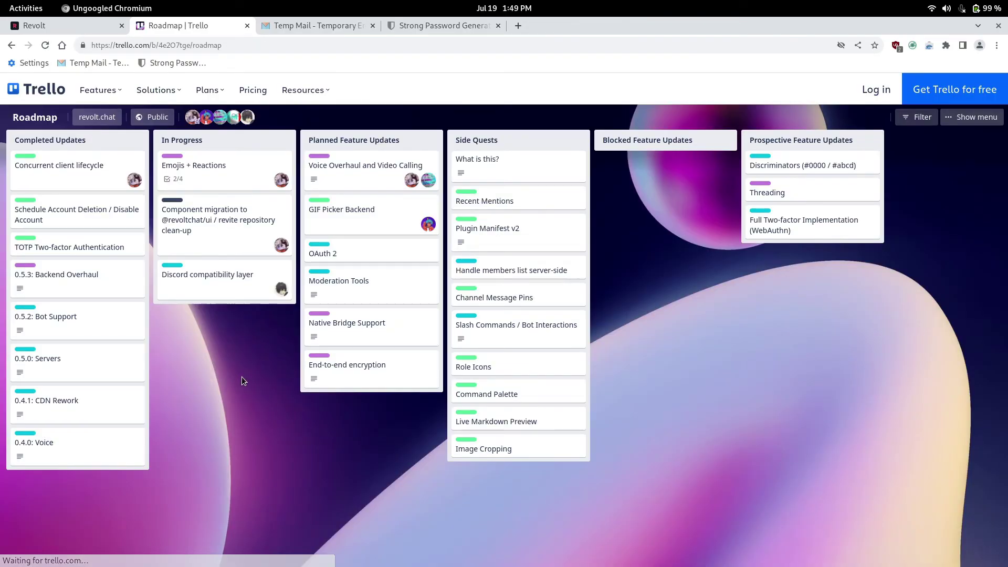
Review the Emojis + Reactions card's checklist and the Voice Overhaul and Video Calling card on the roadmap.
{"action": "left_click", "coordinate": [215, 169]}
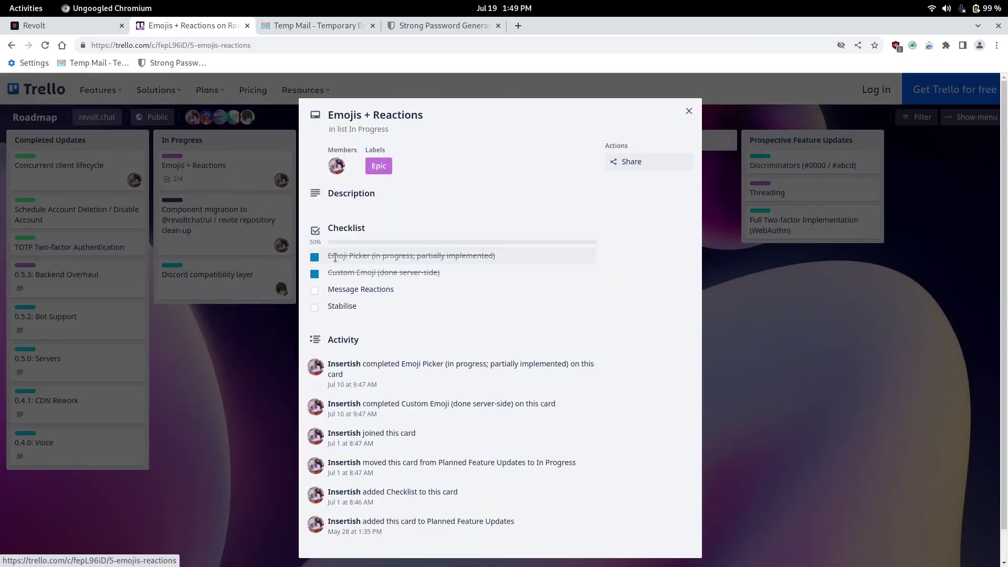
{"action": "scroll", "coordinate": [402, 256], "scroll_direction": "down", "scroll_amount": 1}
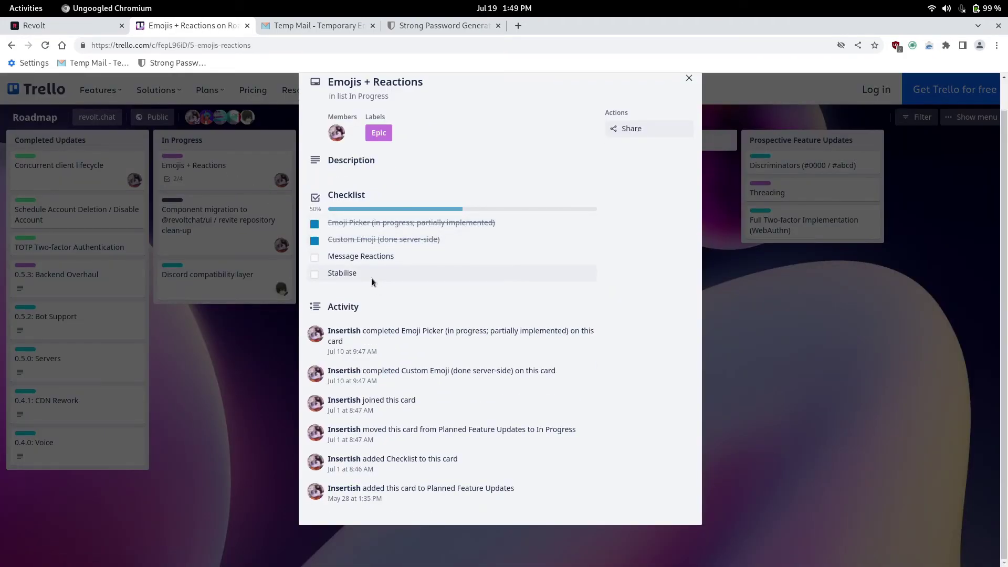
{"action": "left_click", "coordinate": [238, 354]}
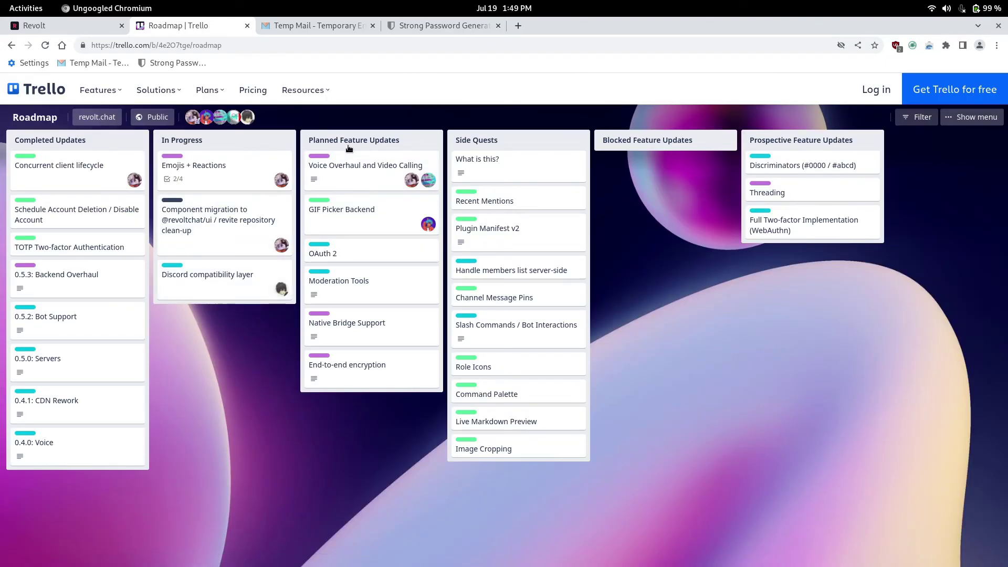
{"action": "left_click", "coordinate": [355, 163]}
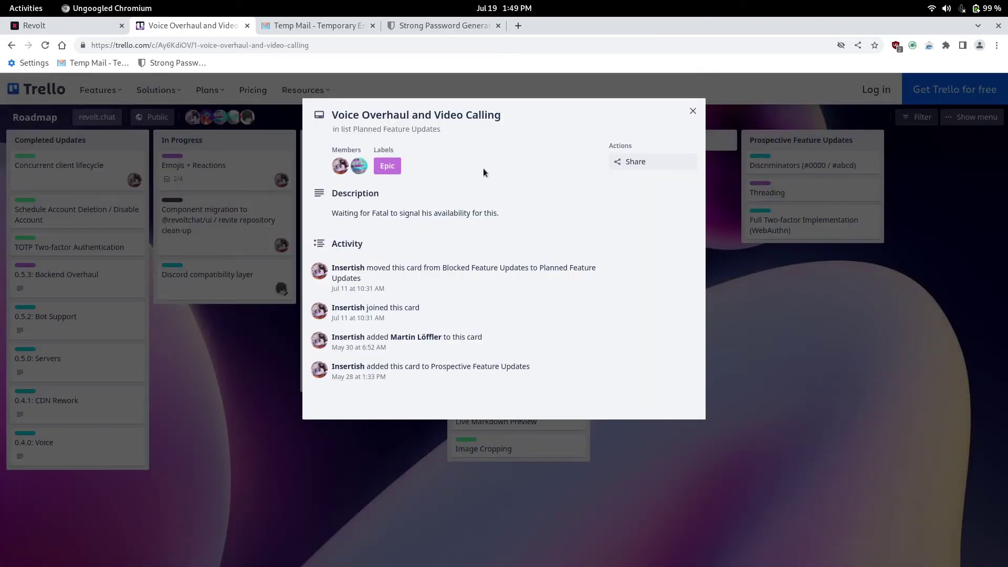
{"action": "left_click", "coordinate": [258, 400]}
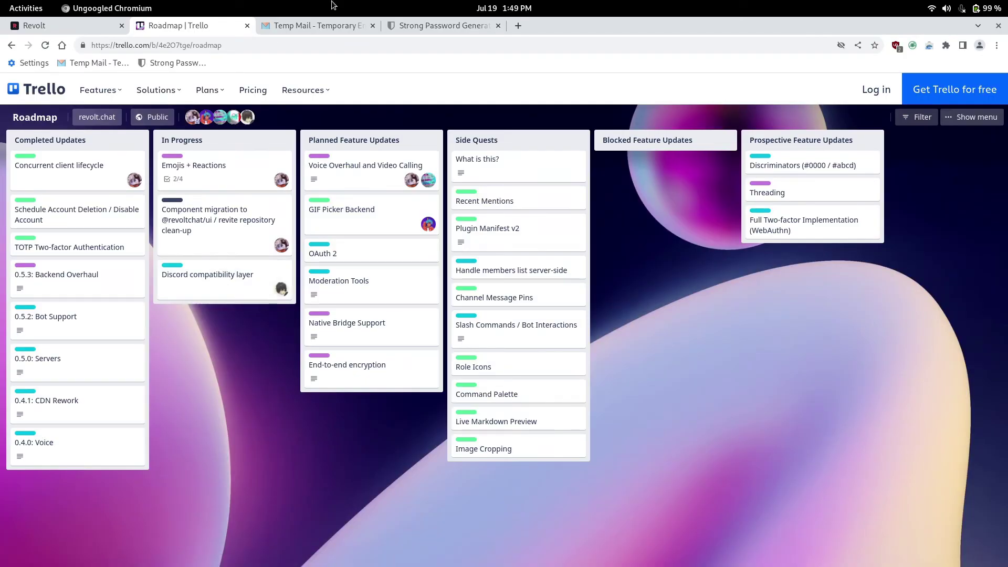
Switch back to Revolt, close the user settings, and leave the Revolt Lounge server.
{"action": "left_click", "coordinate": [87, 31]}
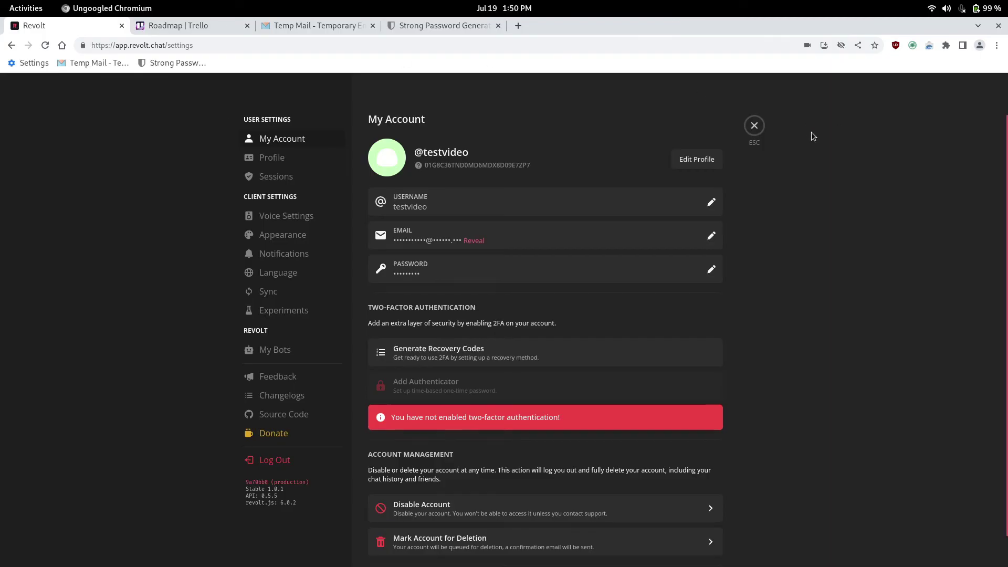
{"action": "left_click", "coordinate": [754, 125]}
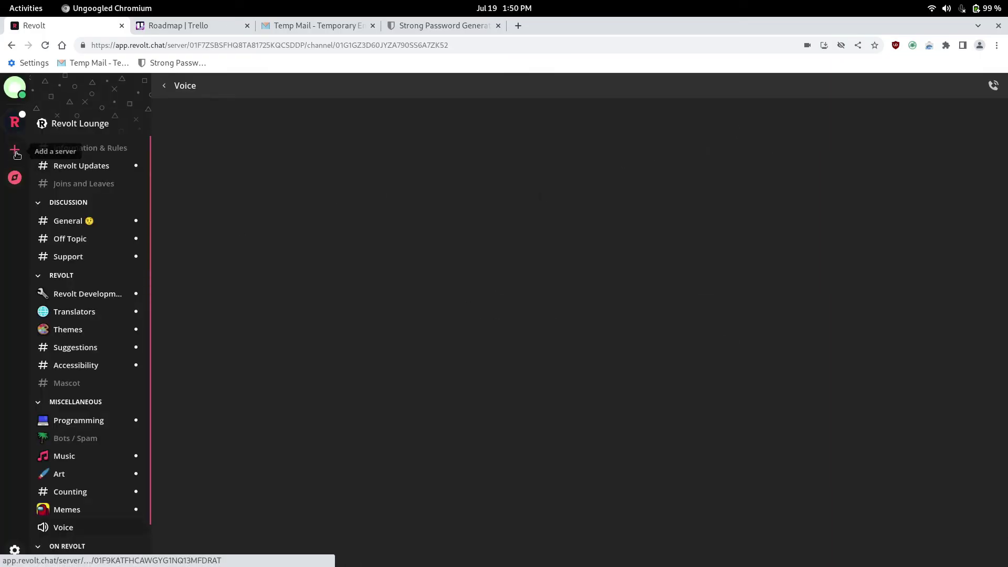
{"action": "right_click", "coordinate": [15, 134]}
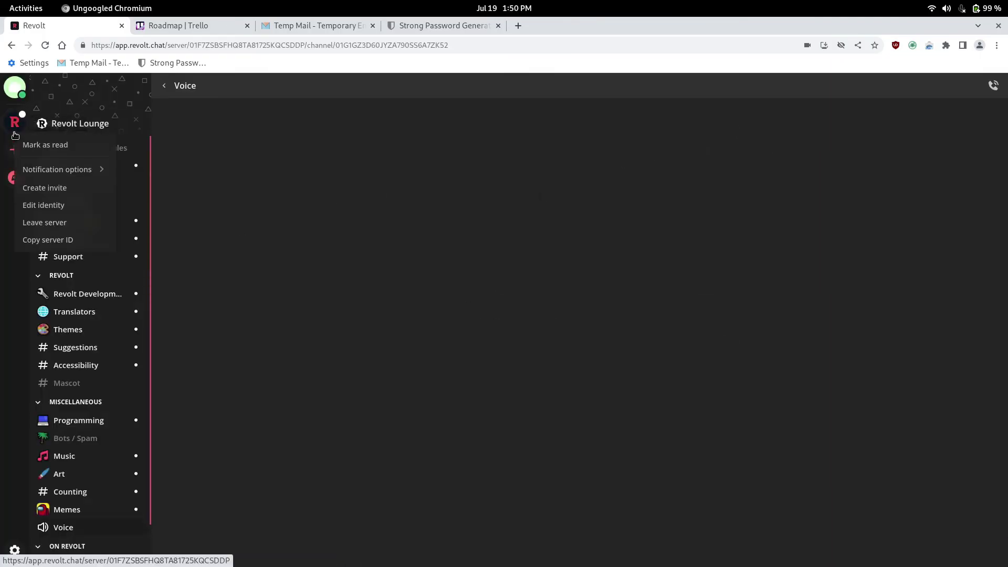
{"action": "left_click", "coordinate": [45, 222]}
{"action": "left_click", "coordinate": [589, 354]}
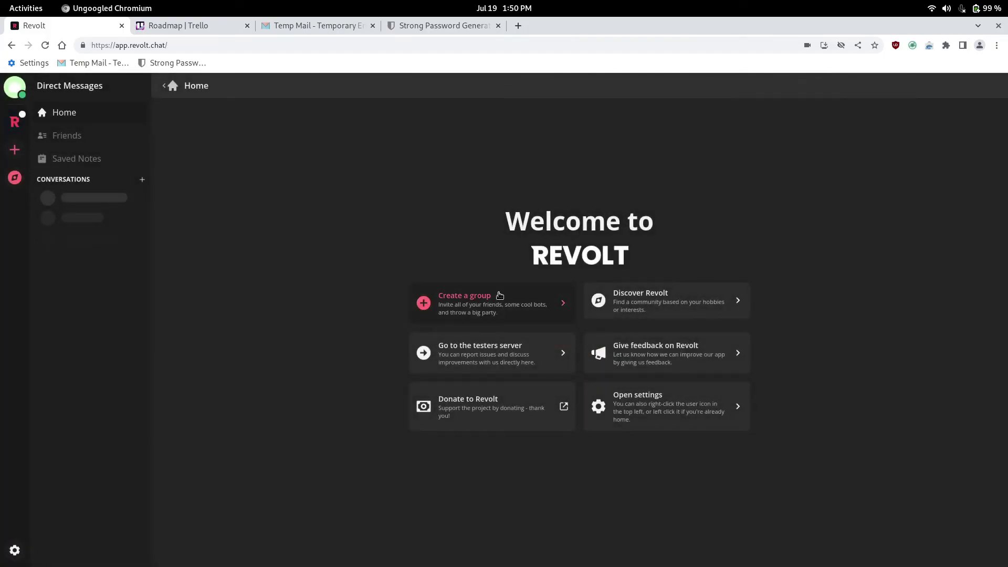